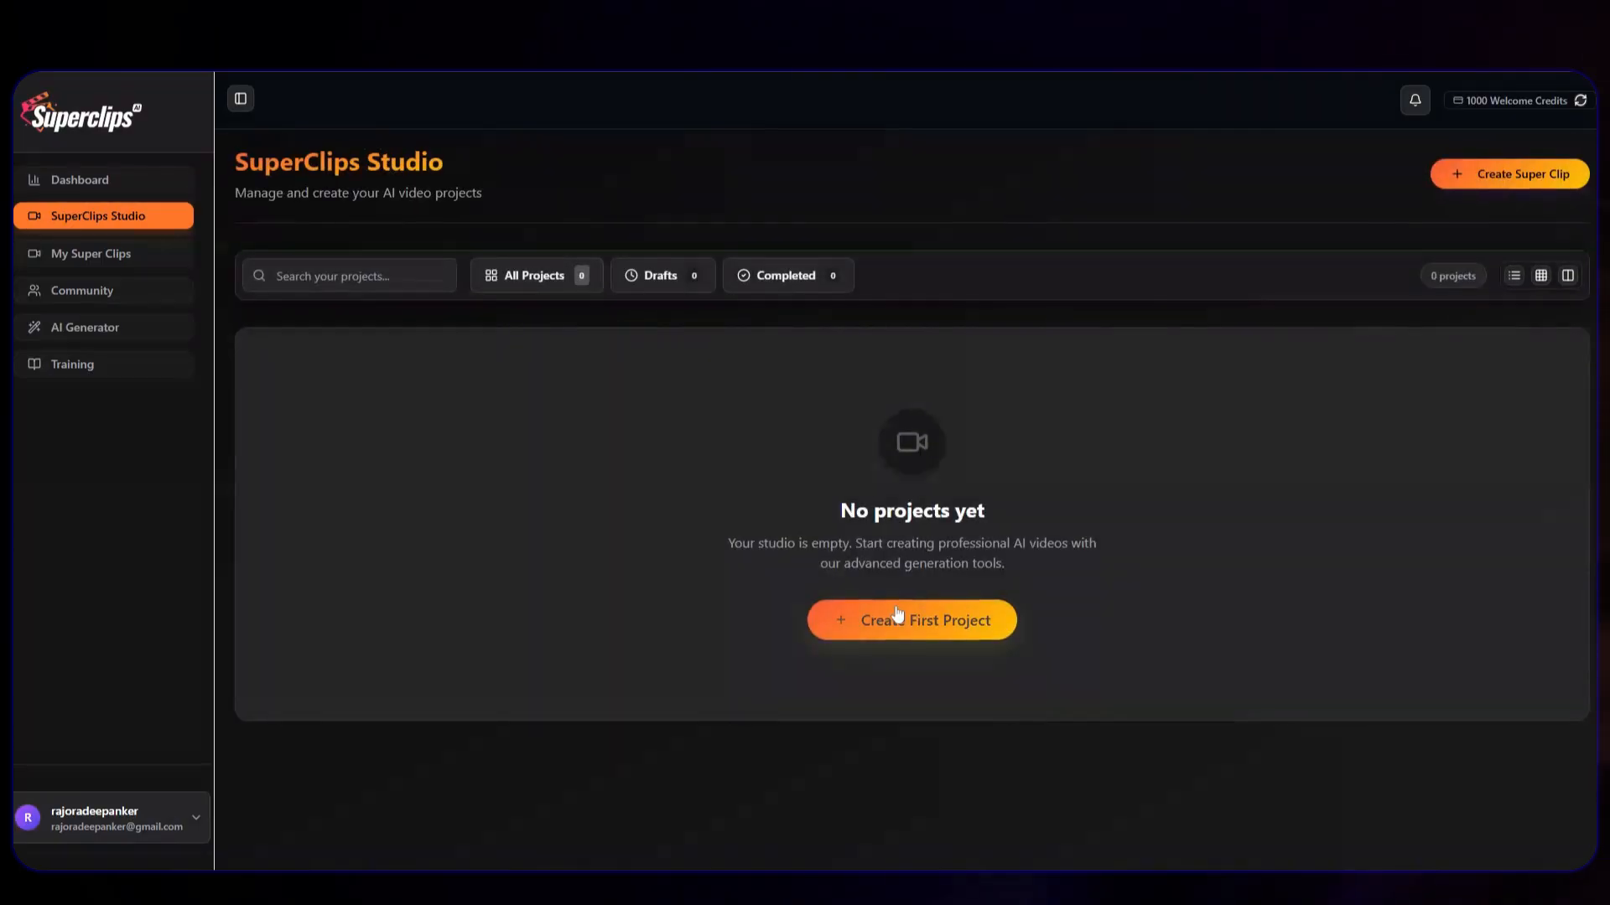
Start a new project from scratch and set its business niche to E-Commerce Stores
left_click(897, 614)
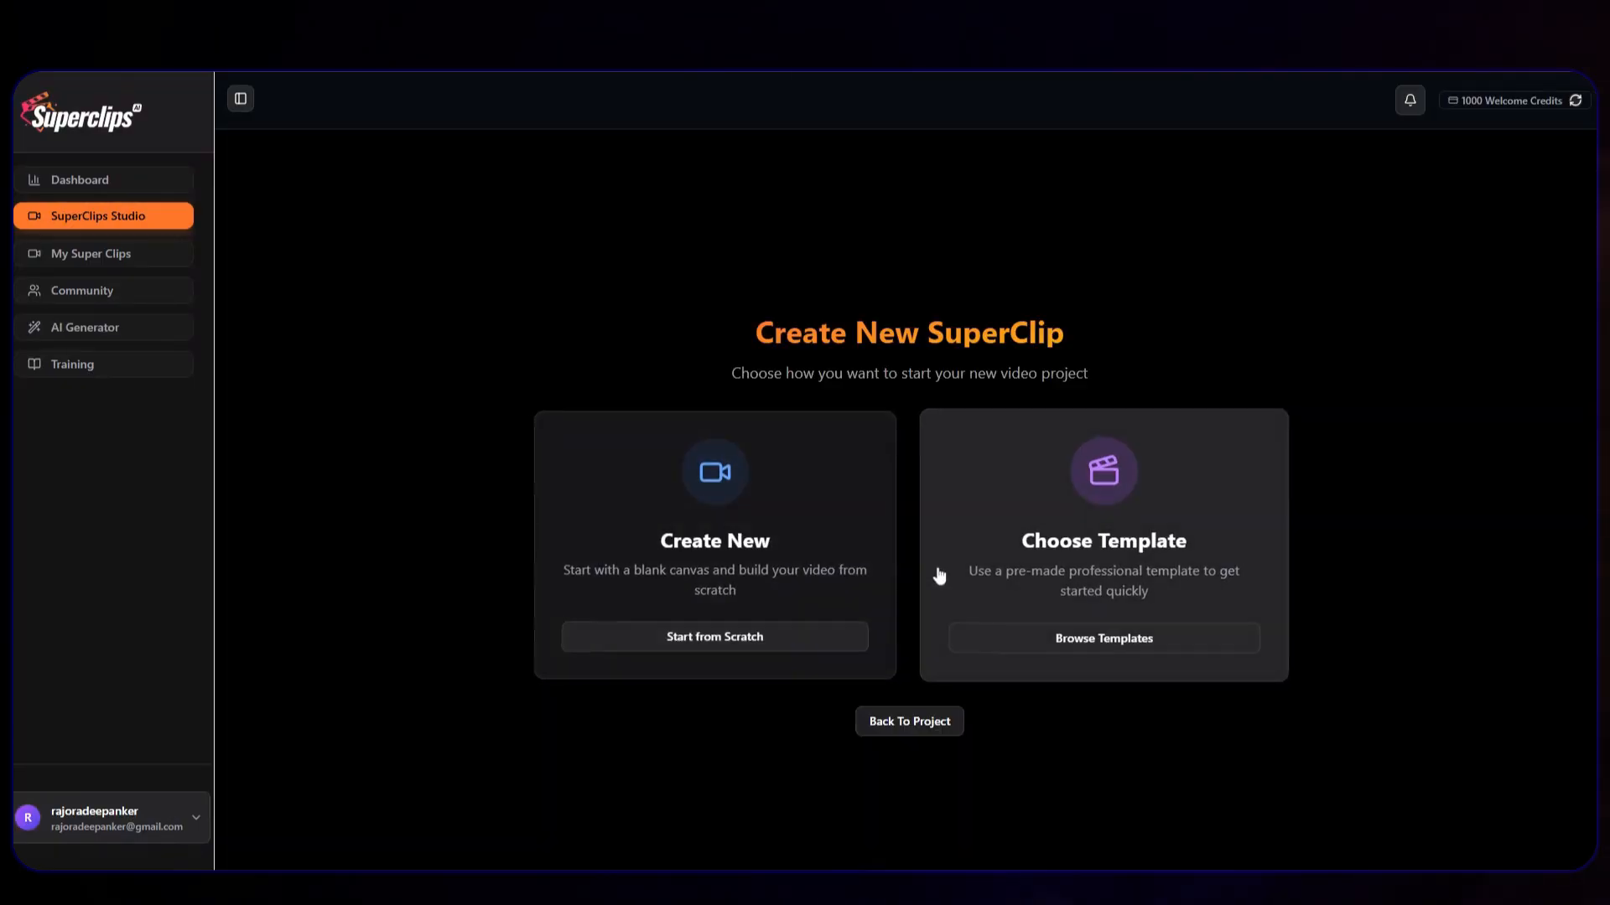
left_click(806, 615)
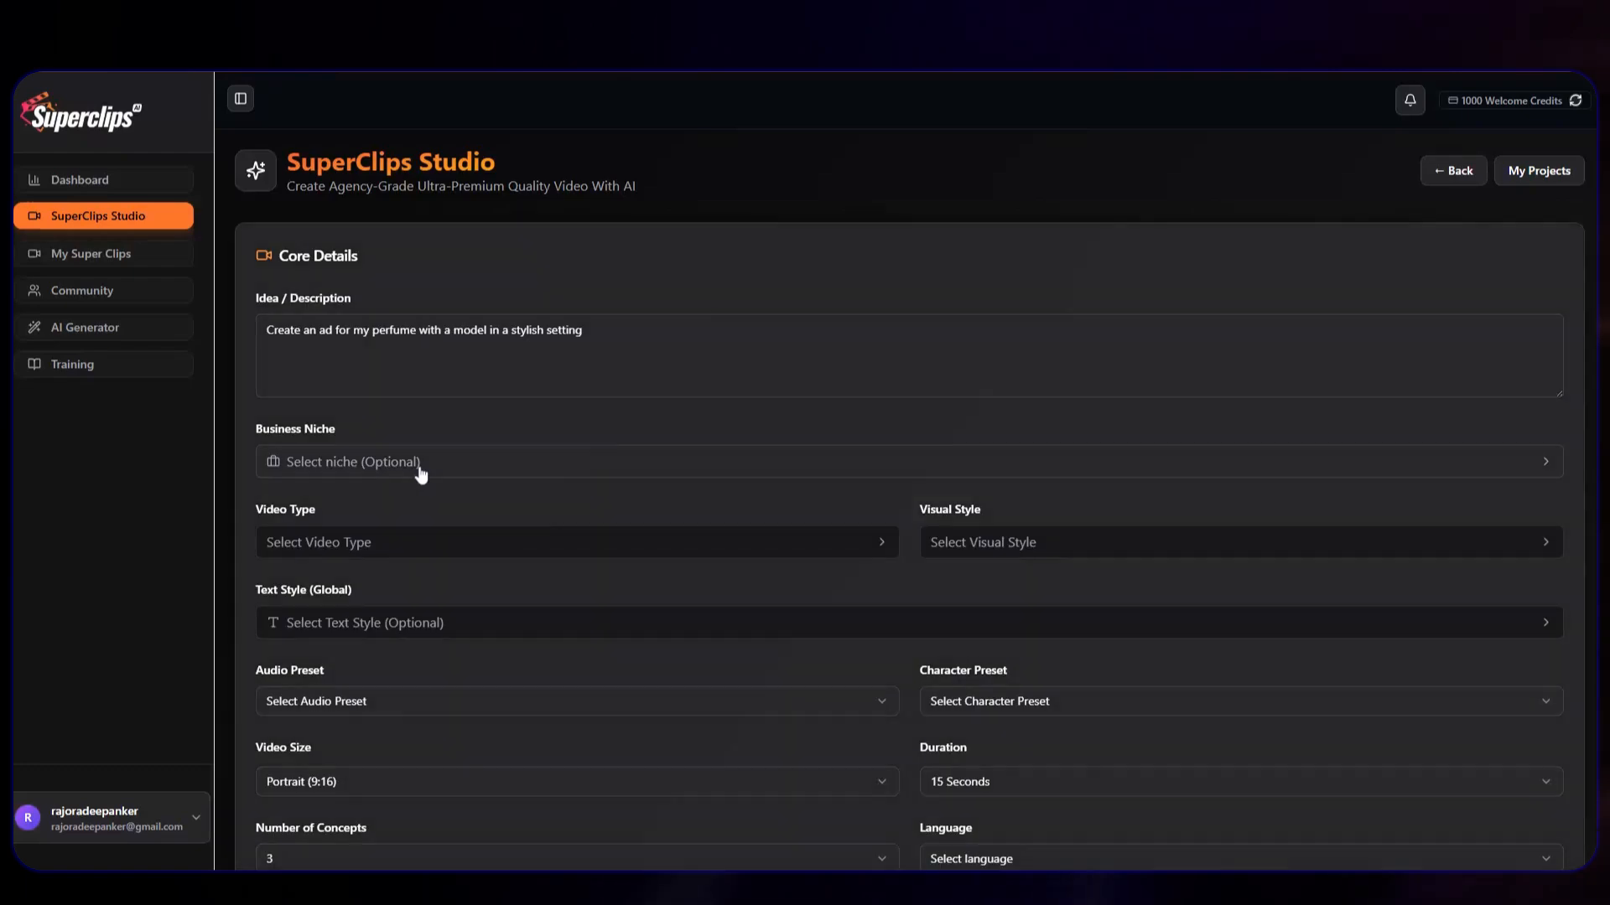
left_click(420, 463)
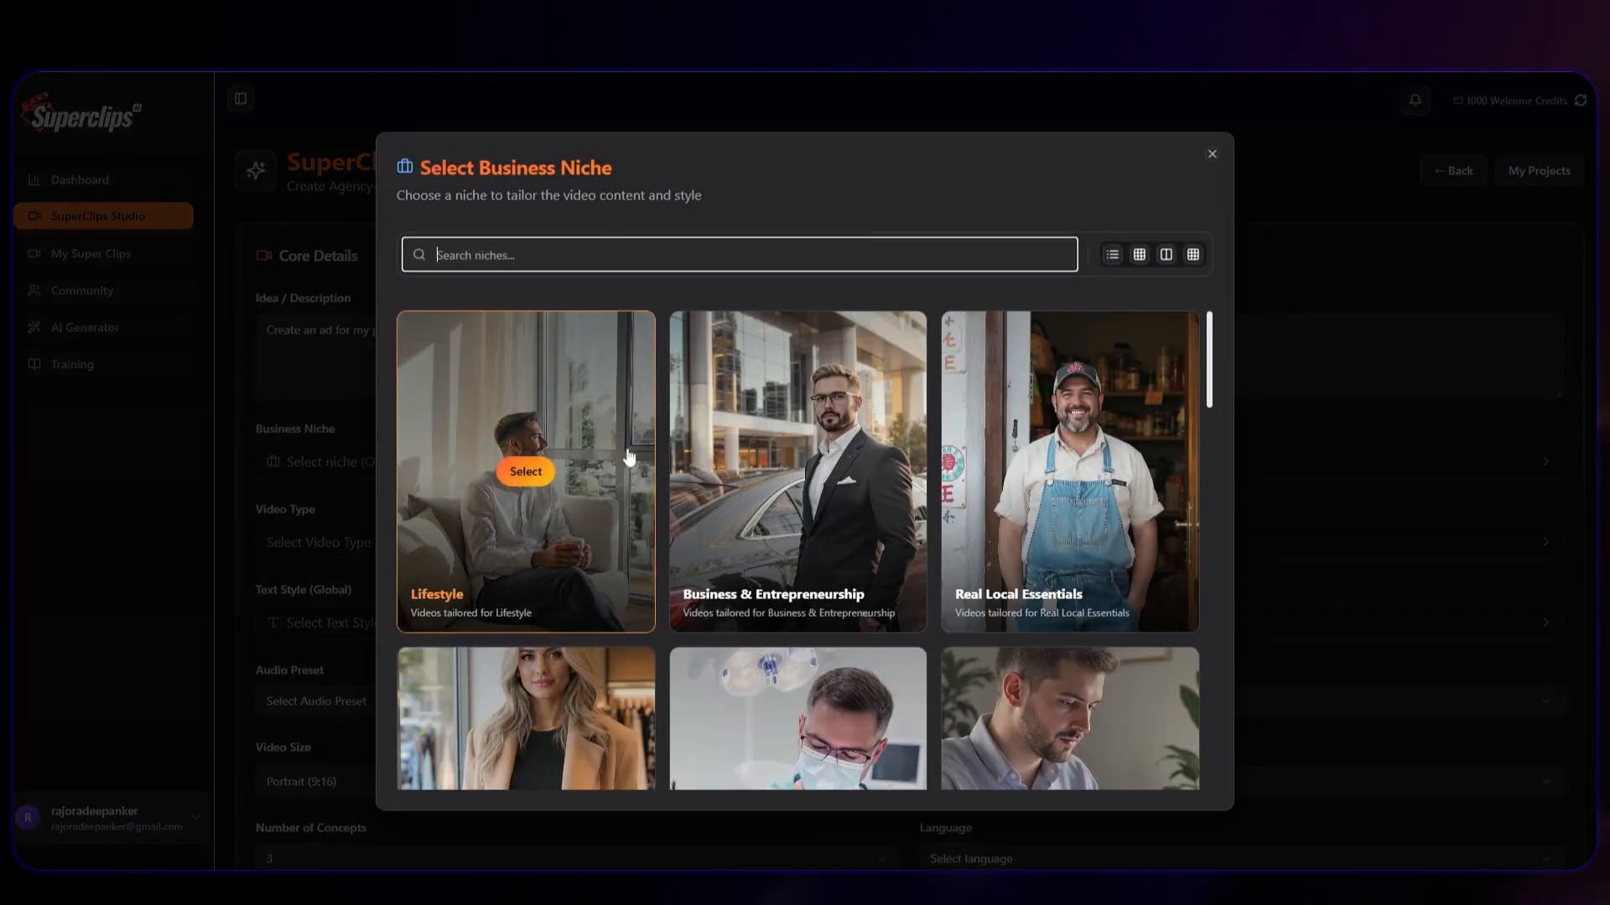
scroll(628, 456, "down", 10)
scroll(628, 456, "down", 10)
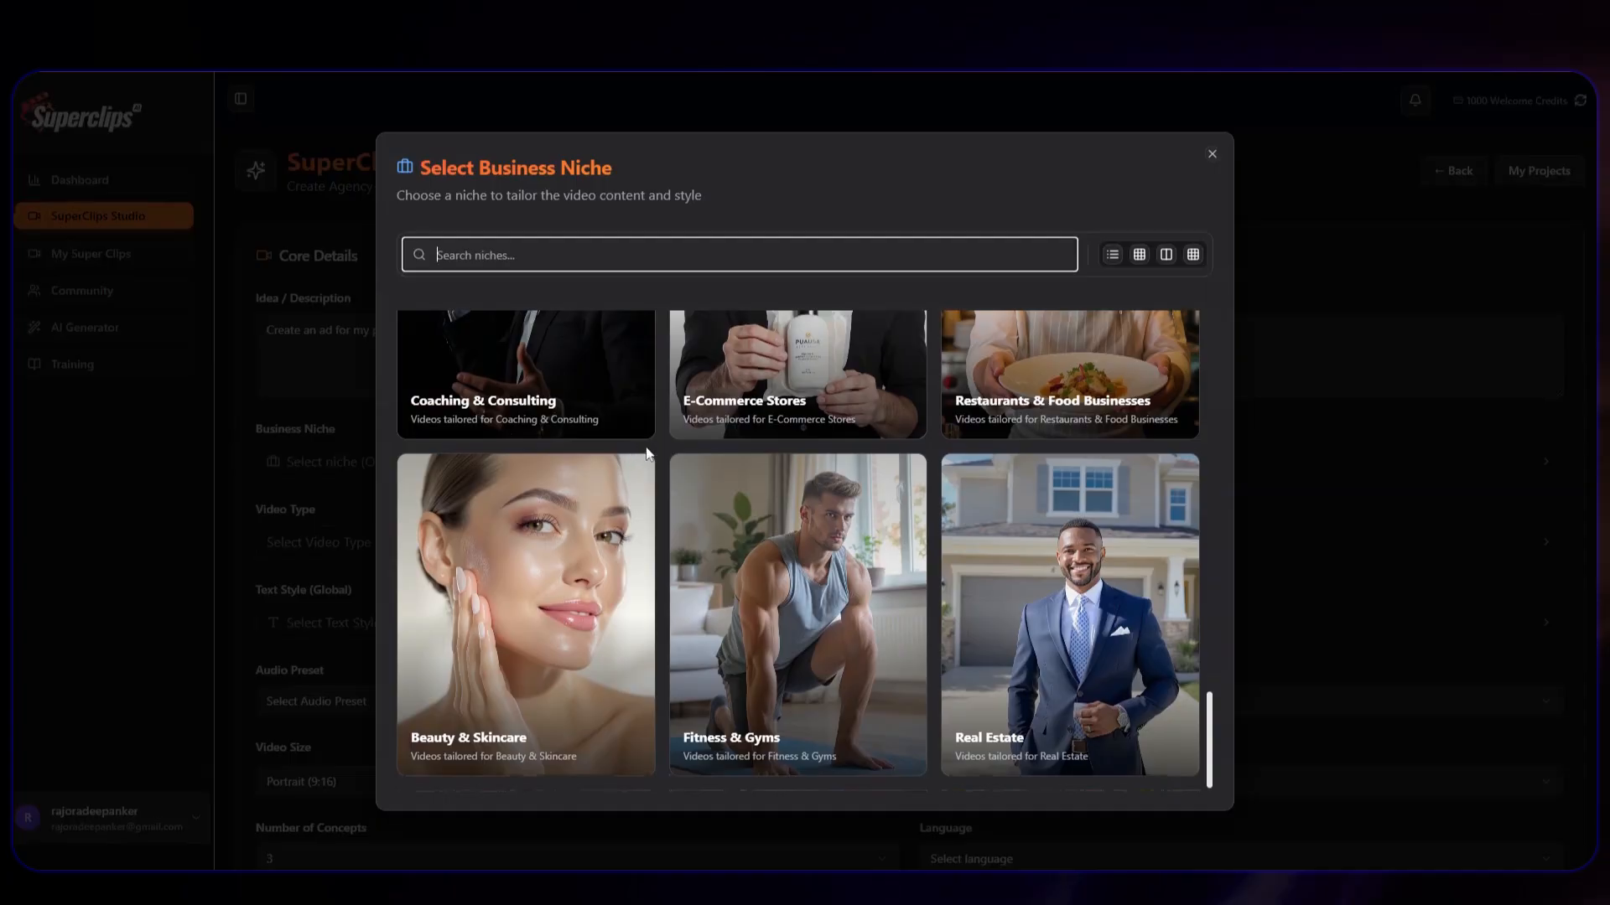
scroll(787, 440, "up", 3)
left_click(782, 486)
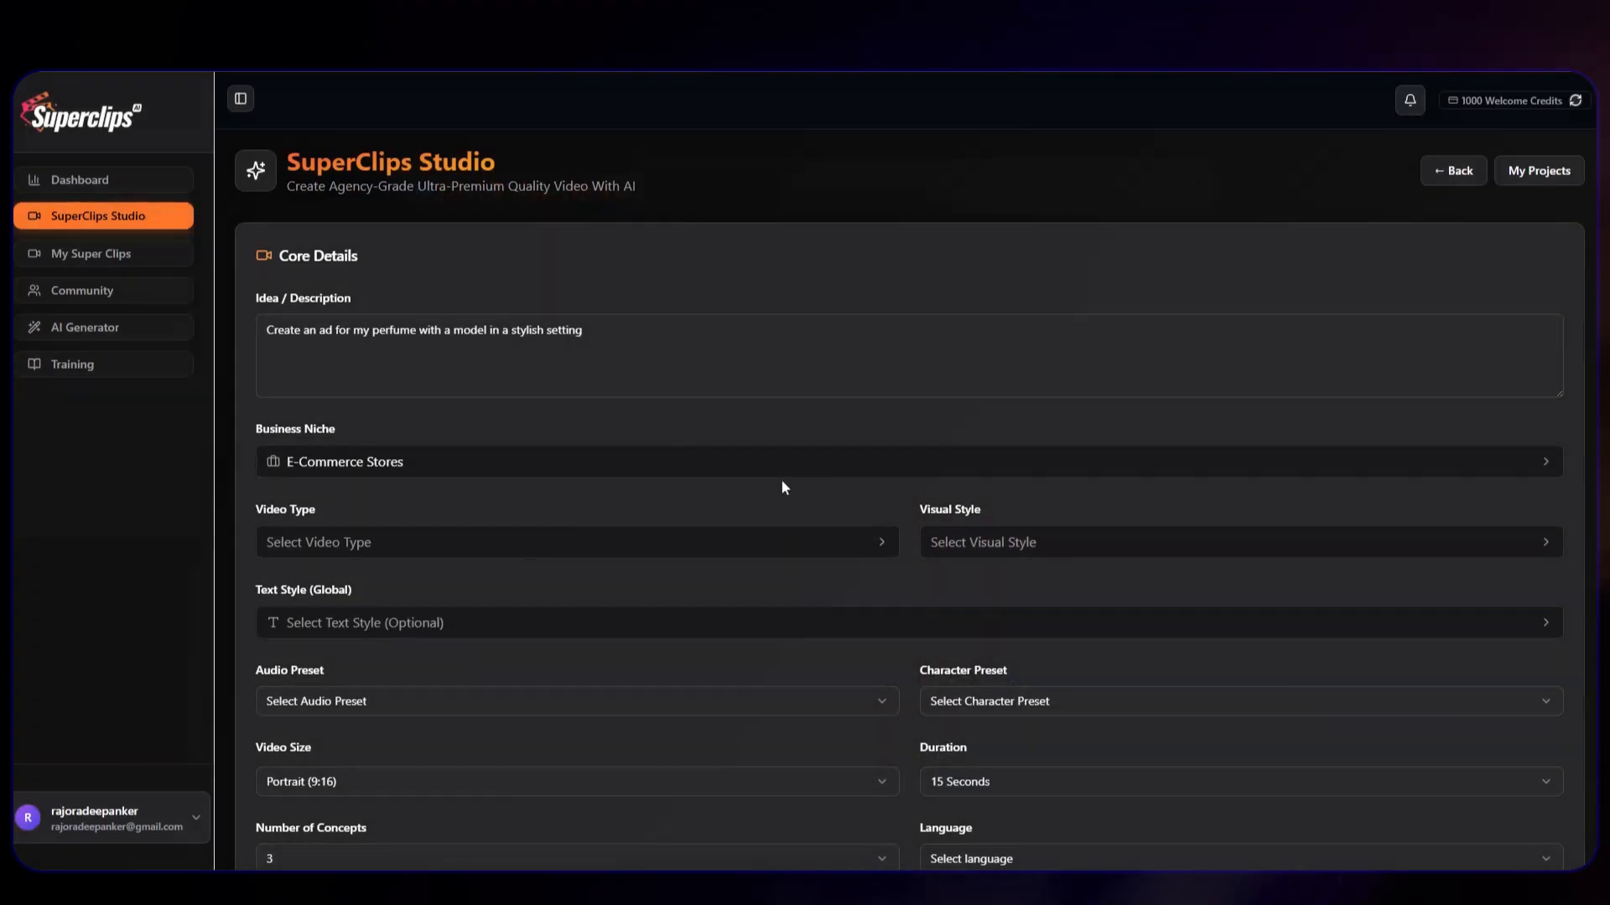
Browse the video types and choose Commercial / Advertisement for the project
left_click(652, 545)
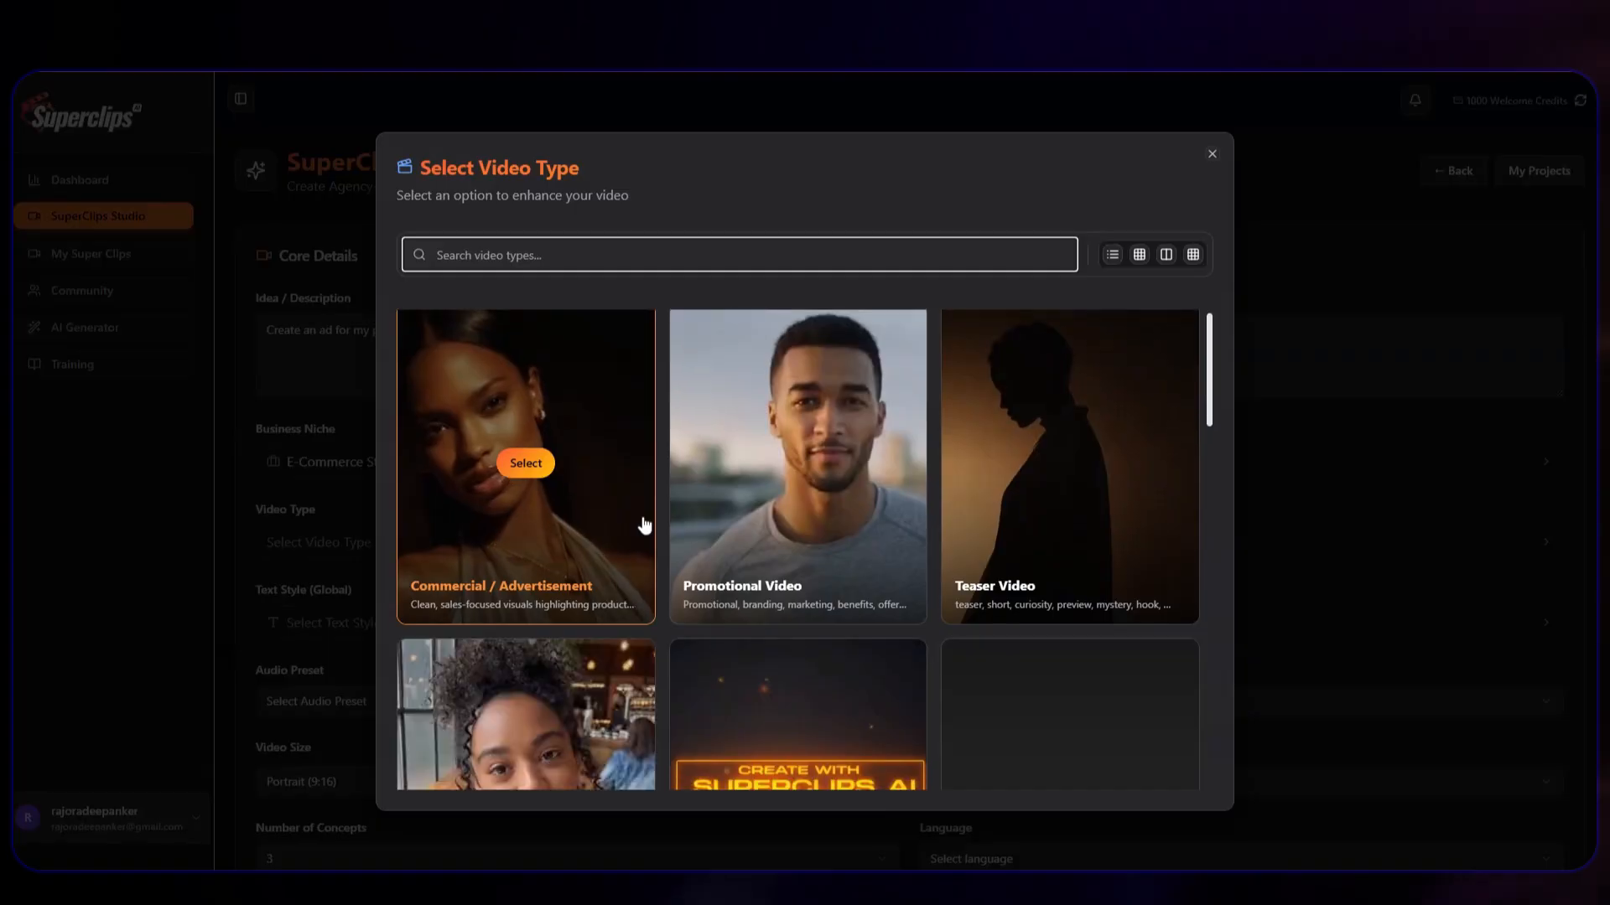
scroll(646, 528, "down", 3)
scroll(643, 526, "down", 10)
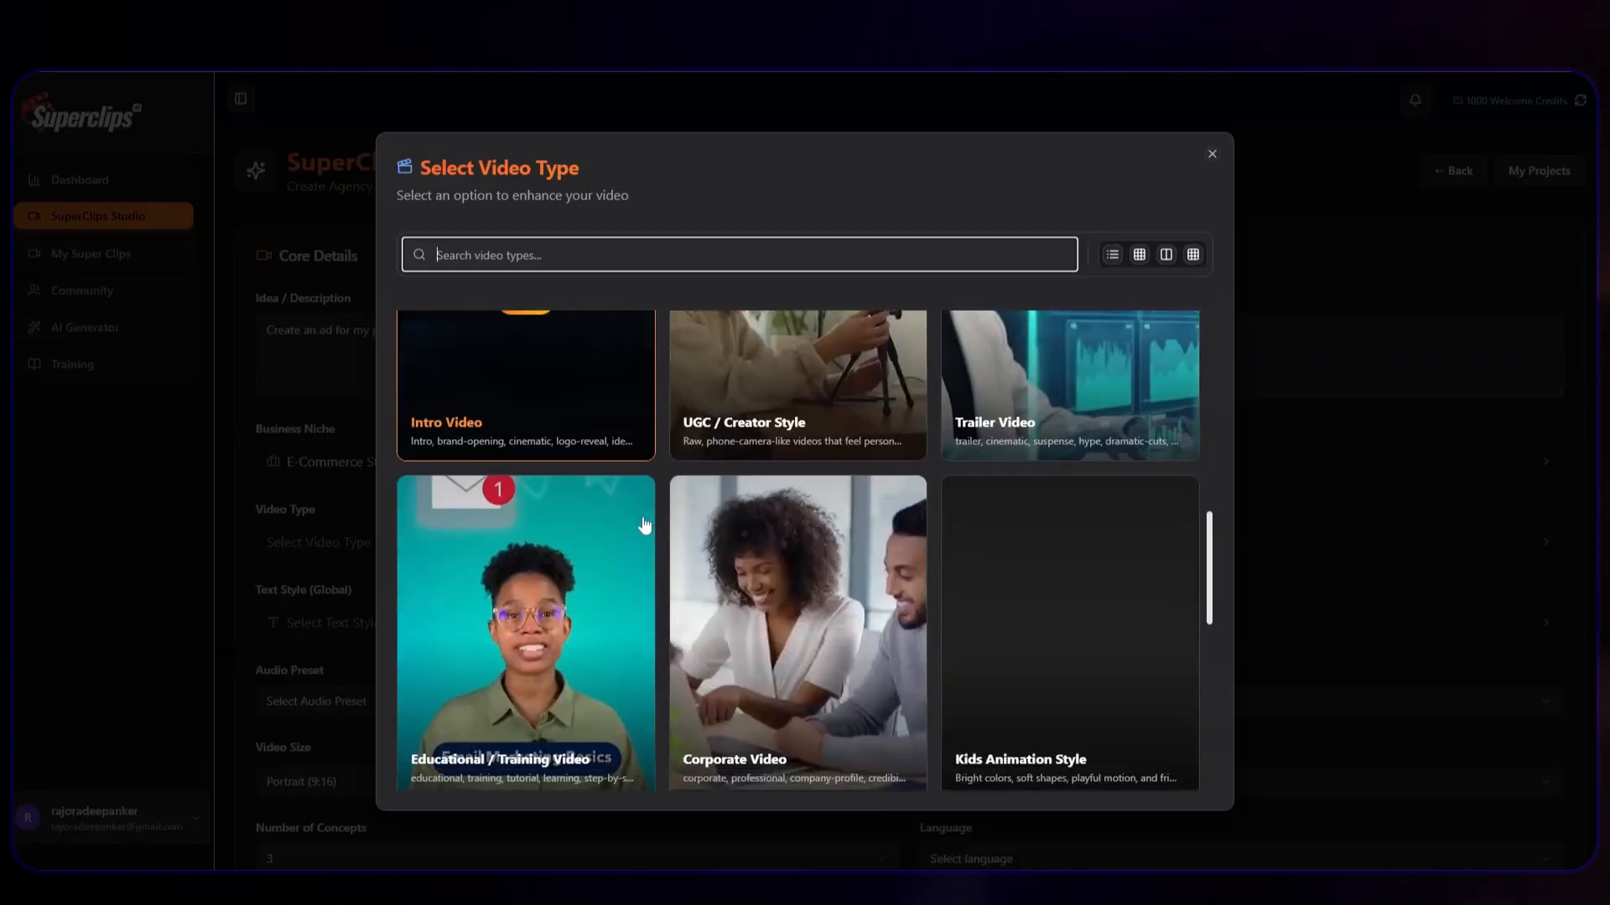
scroll(646, 526, "down", 5)
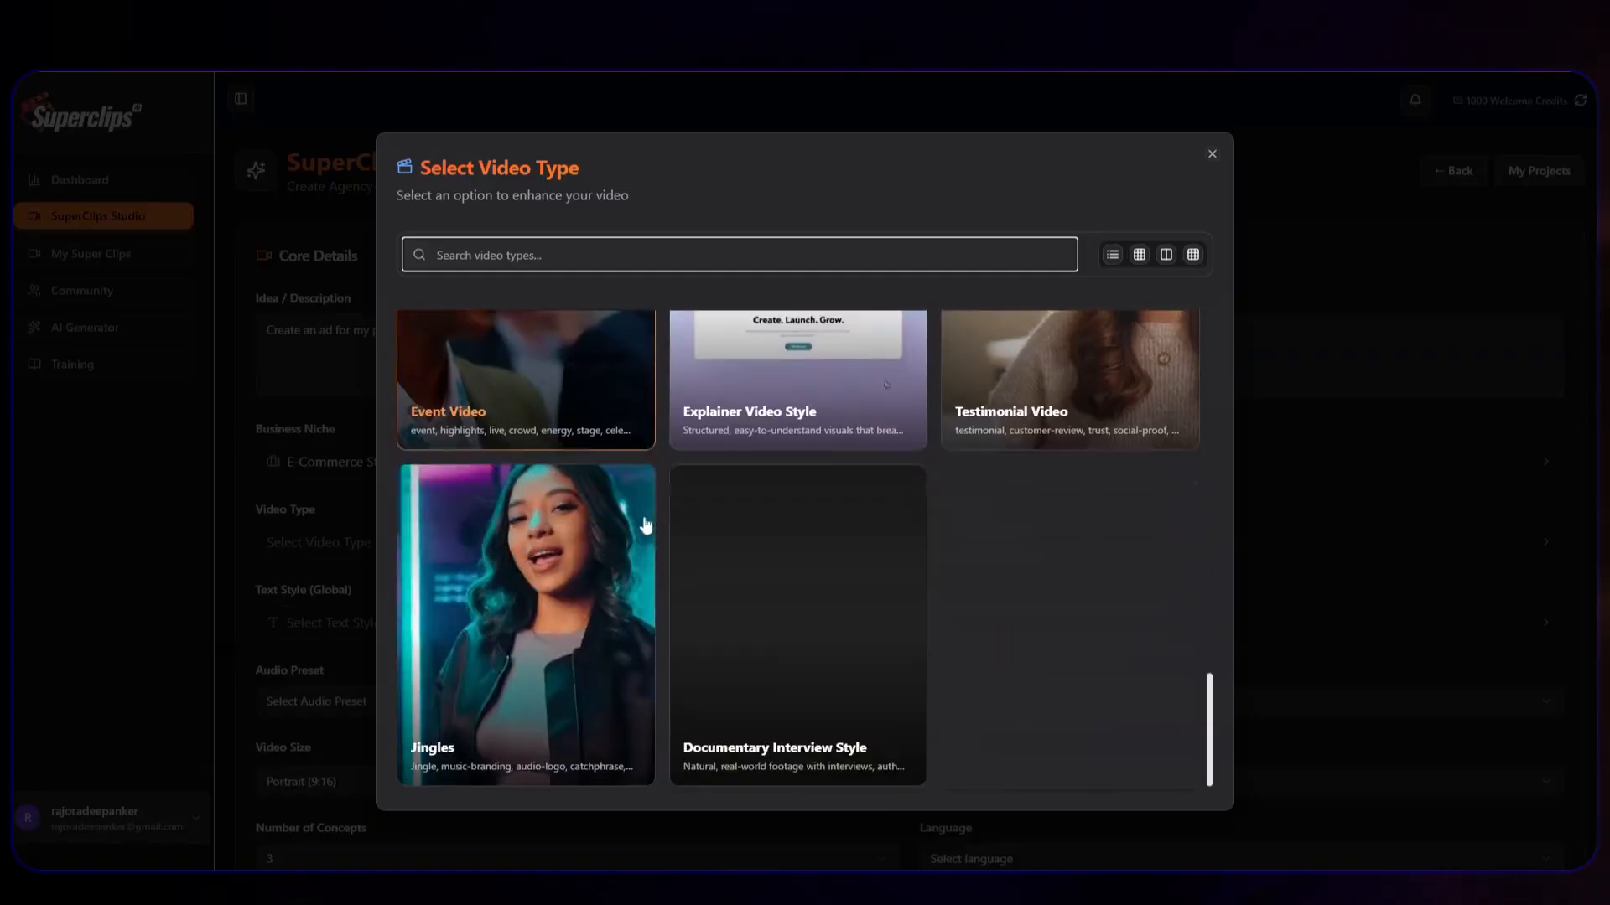
scroll(646, 525, "up", 15)
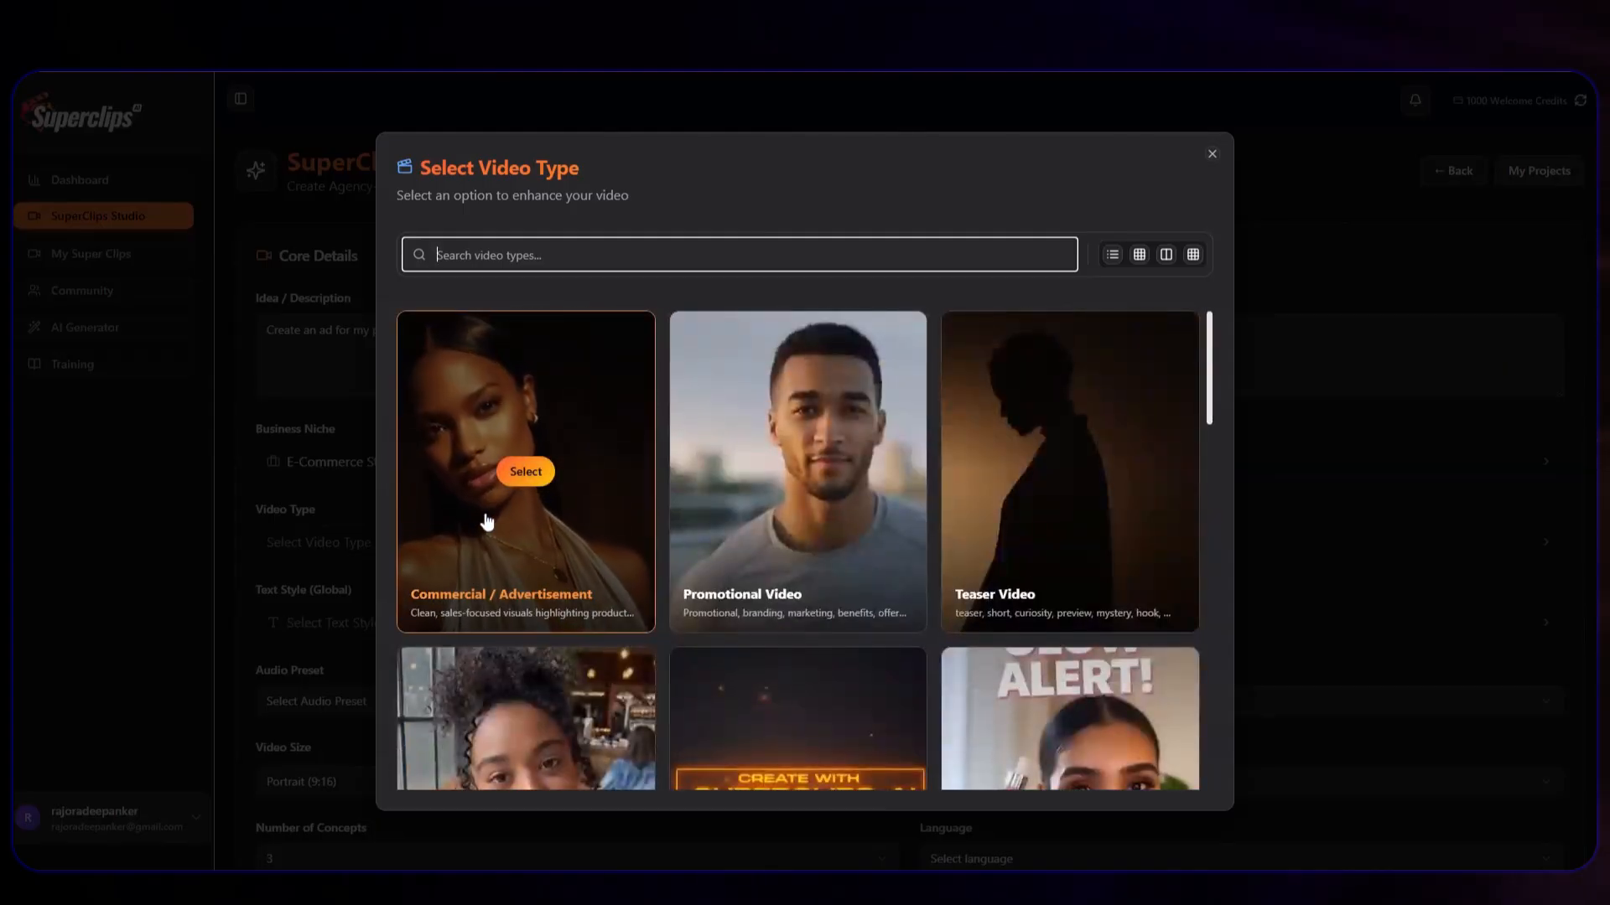
left_click(486, 522)
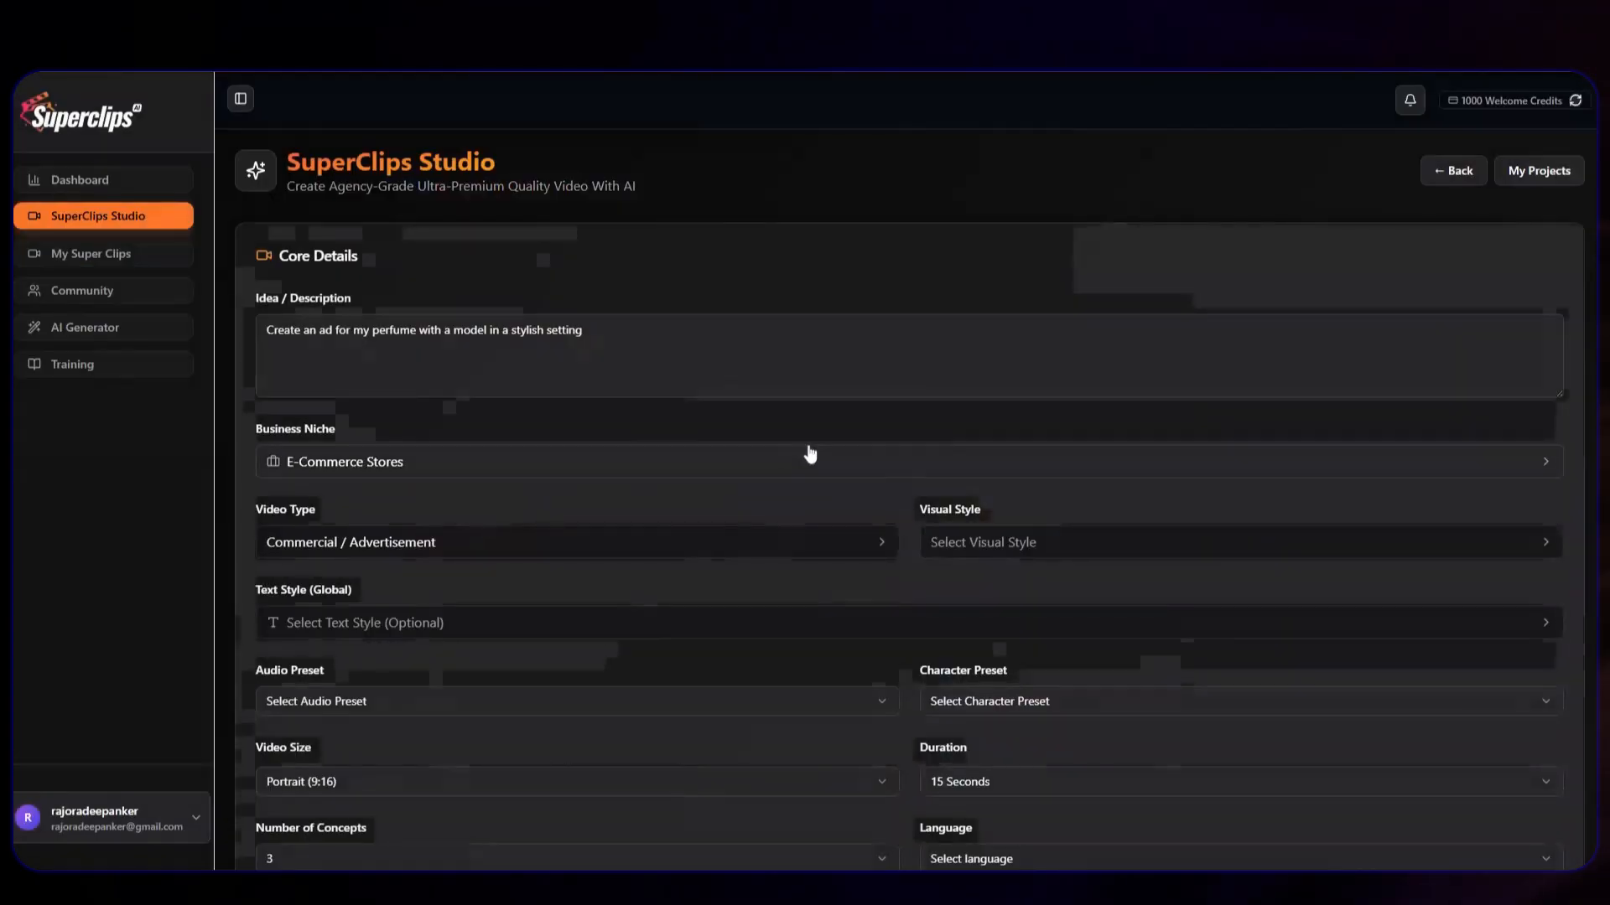
Browse the visual styles and choose Black & White for the video
left_click(958, 542)
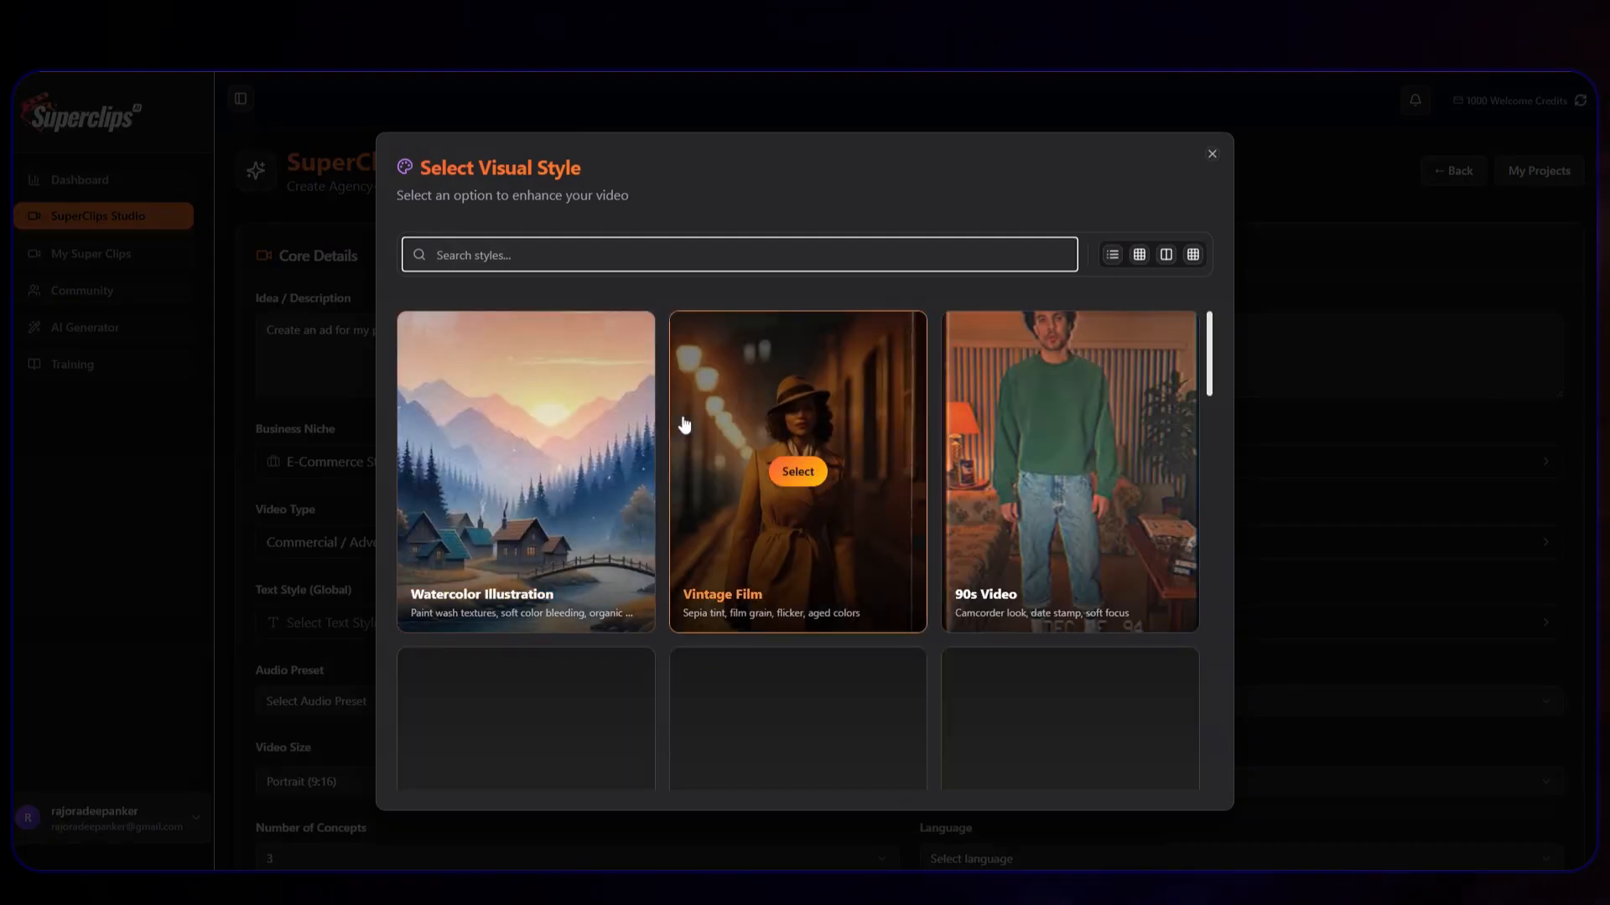
scroll(683, 441, "down", 3)
scroll(684, 425, "down", 3)
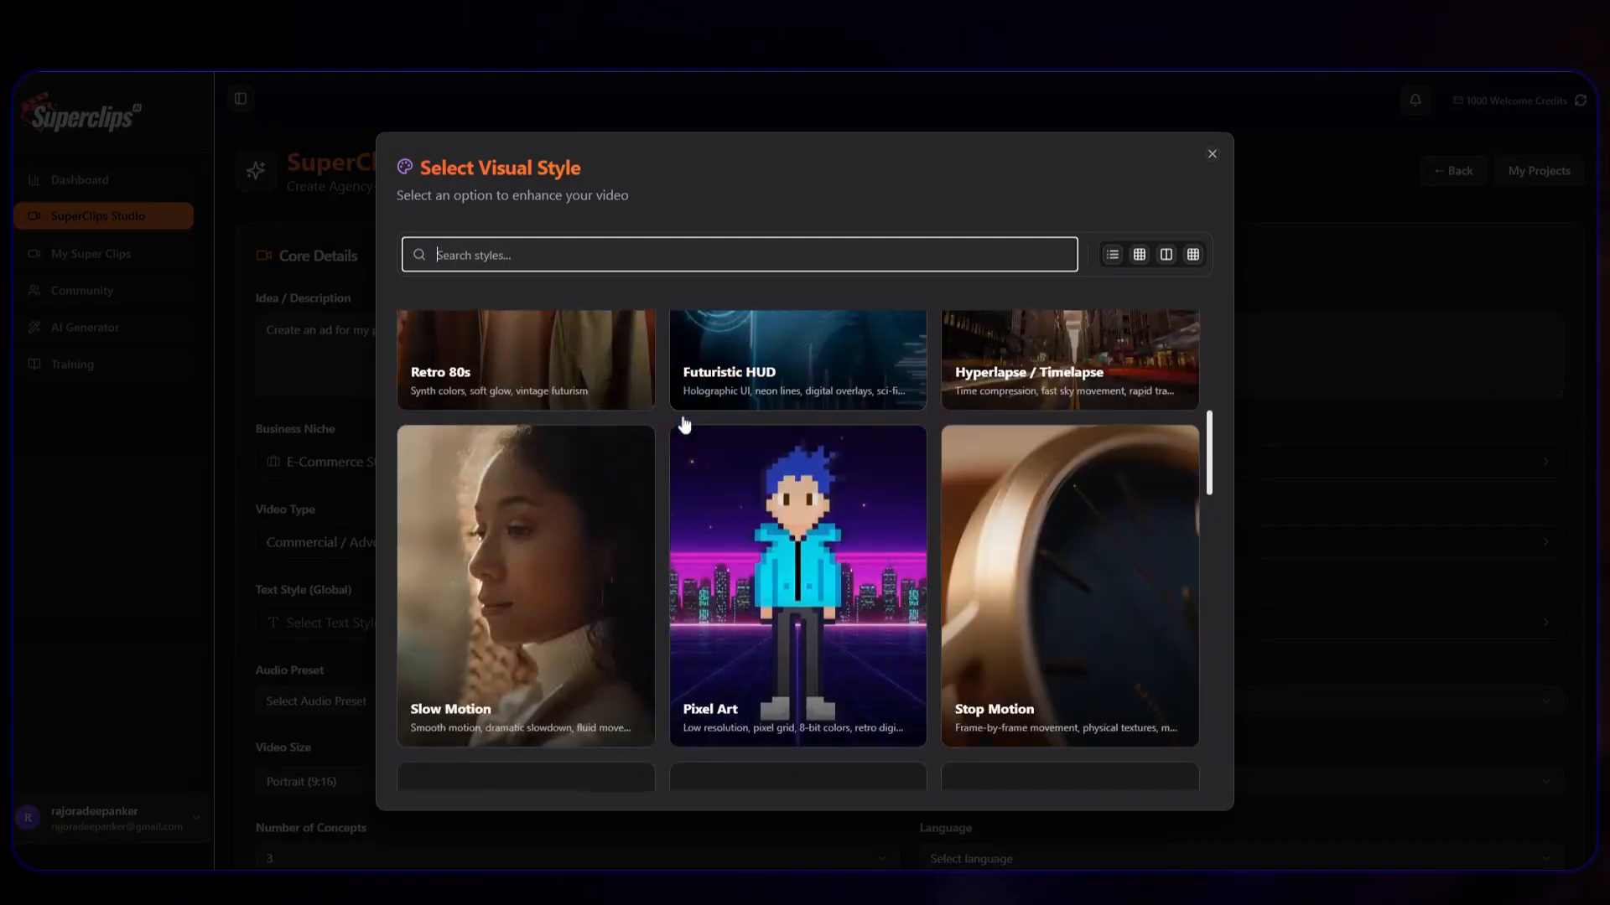
scroll(684, 425, "down", 6)
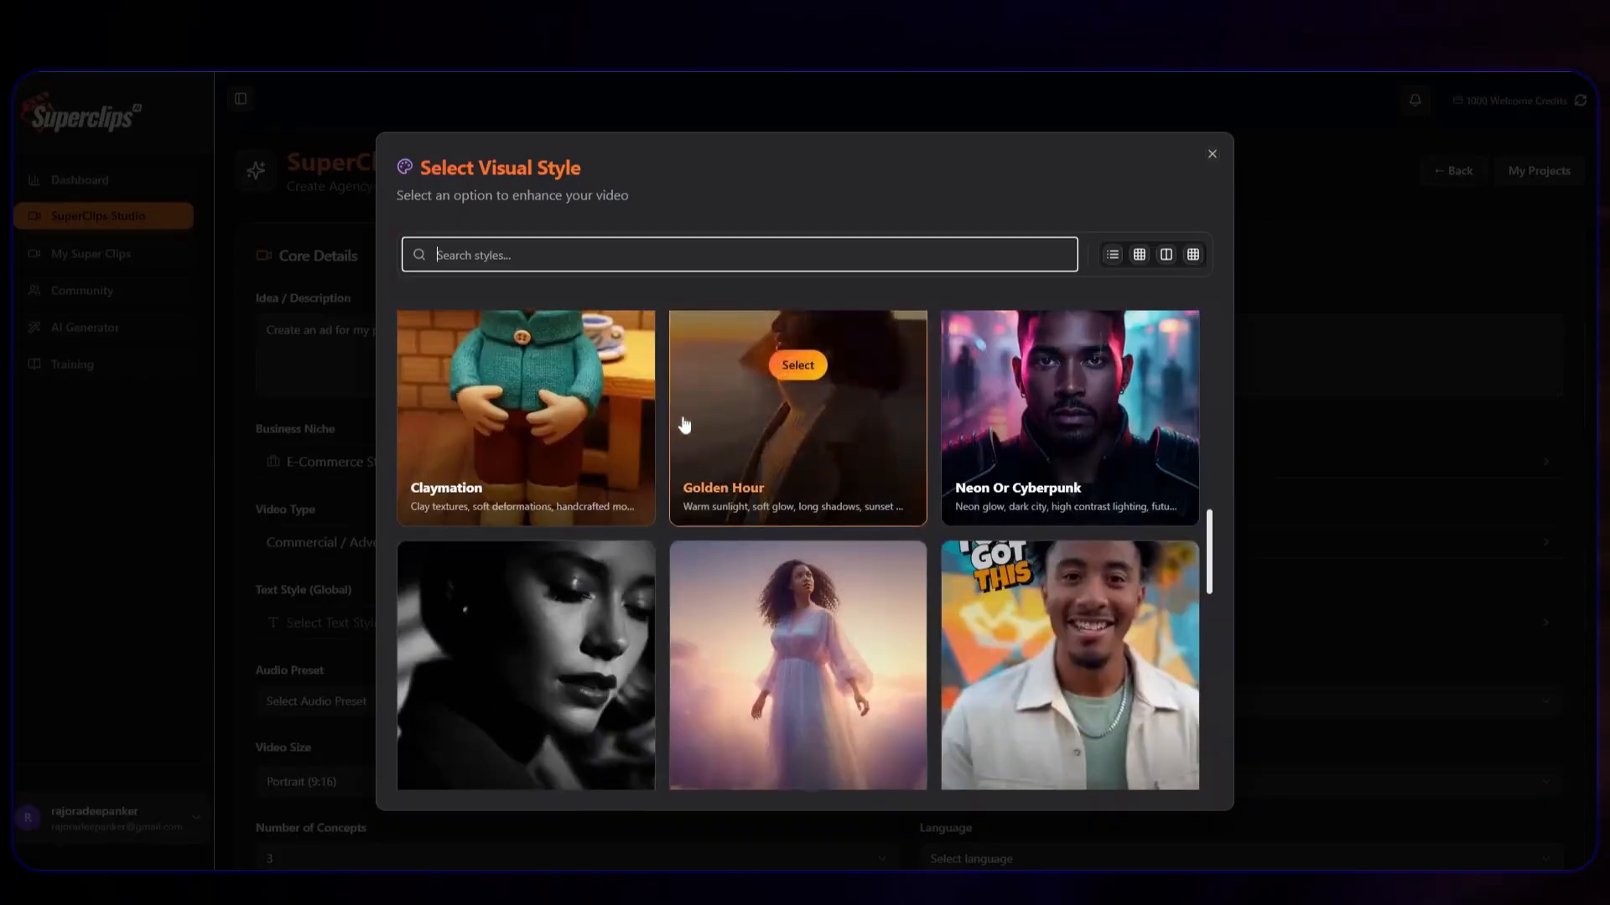
scroll(684, 424, "down", 8)
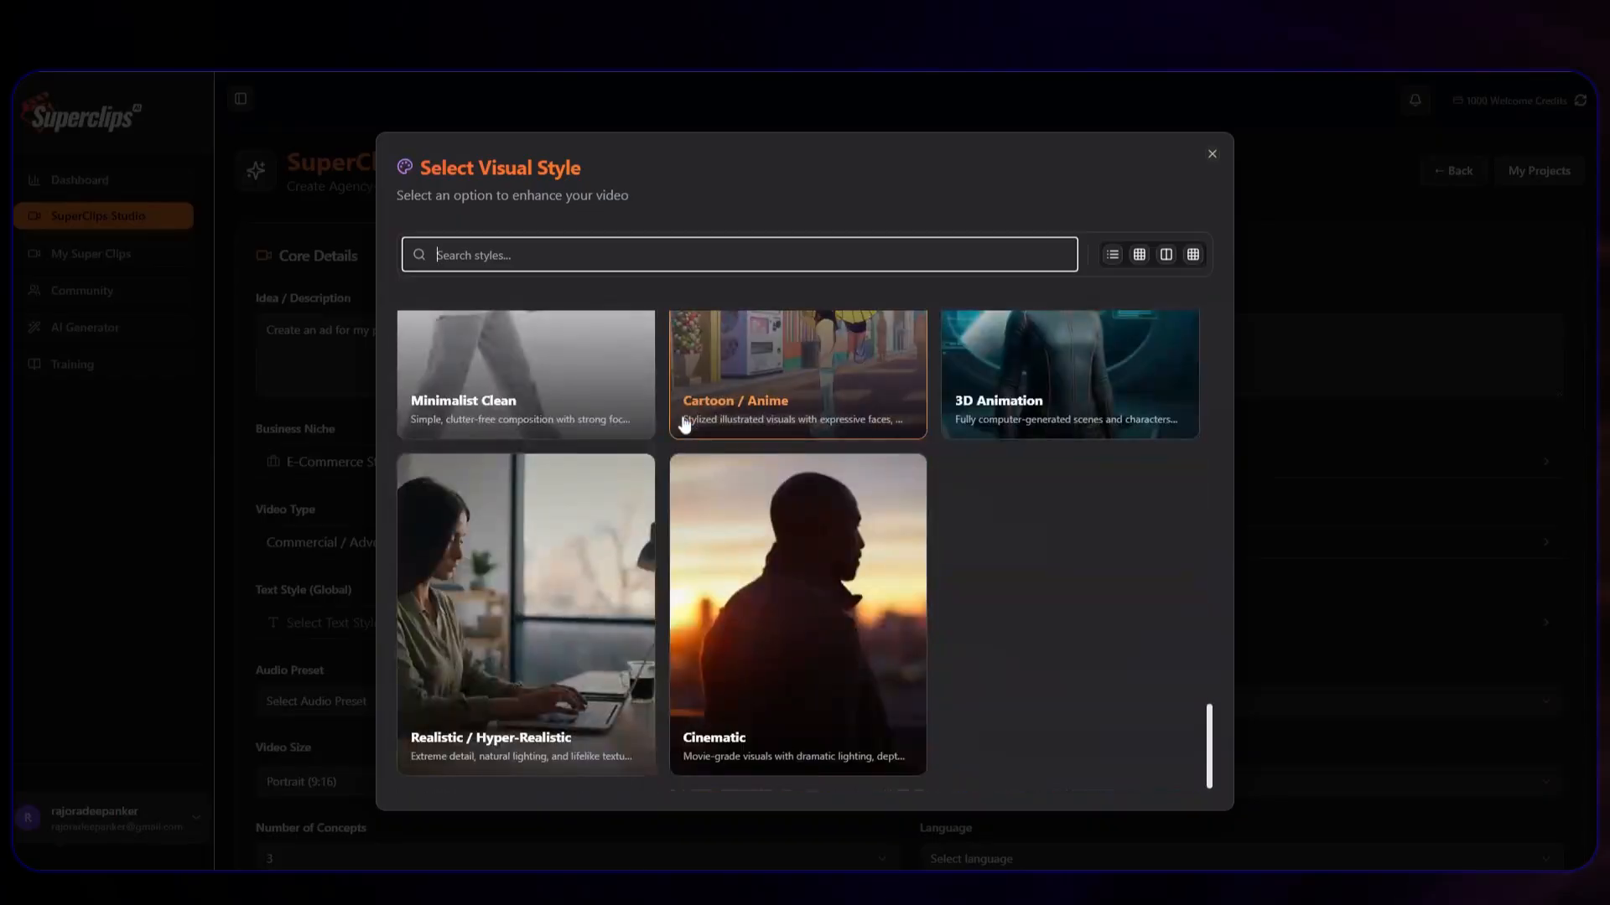
scroll(684, 424, "up", 8)
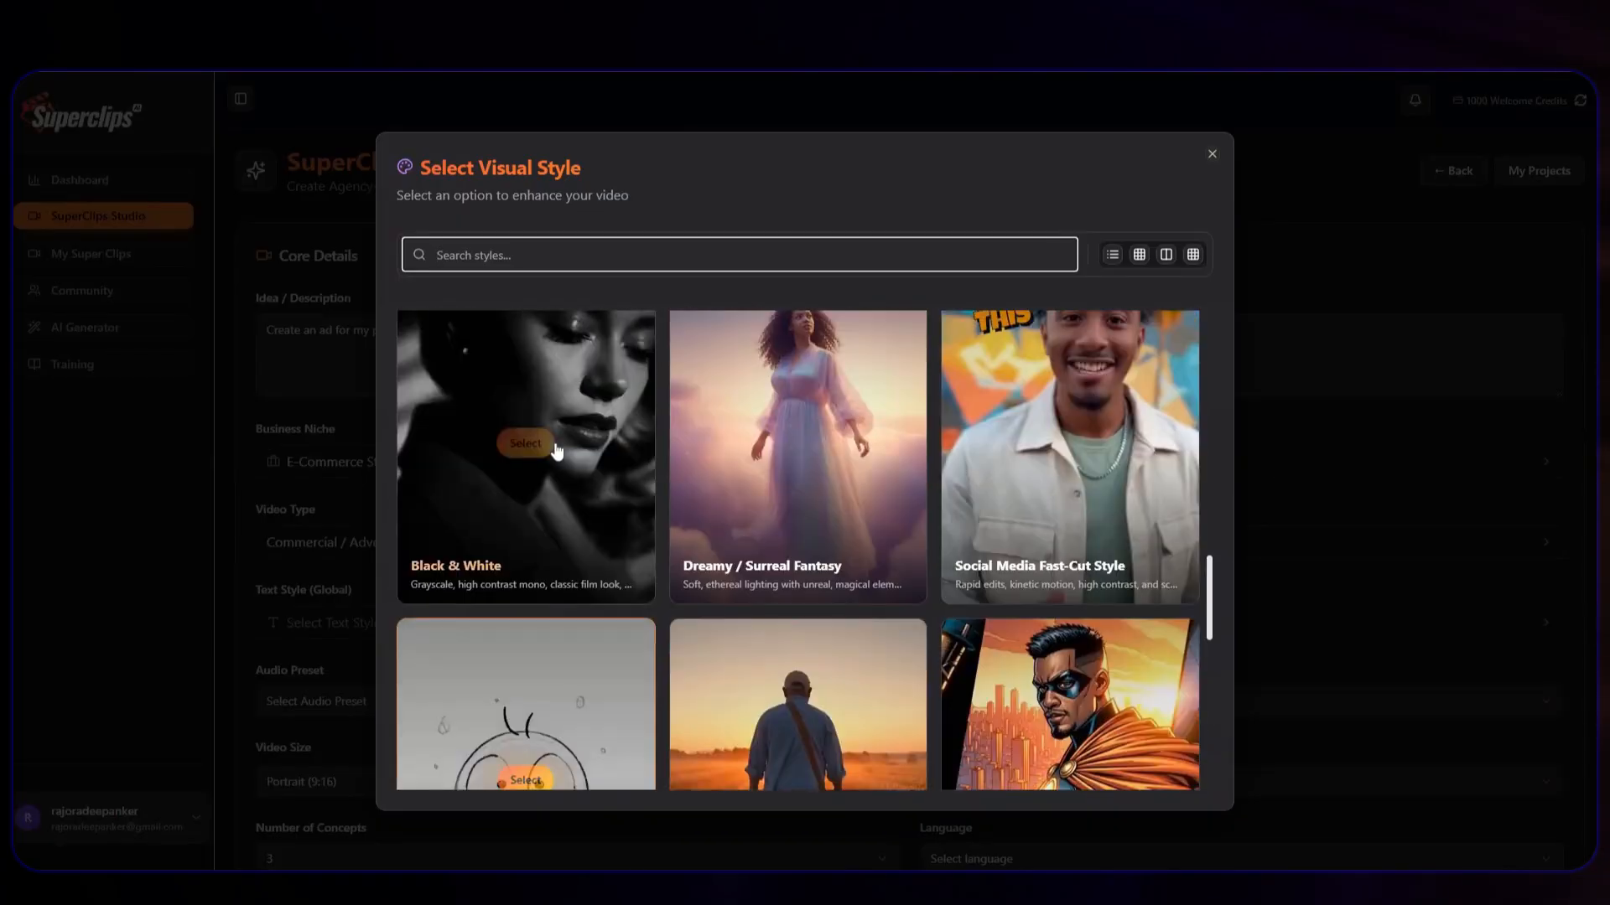
scroll(564, 486, "down", 2)
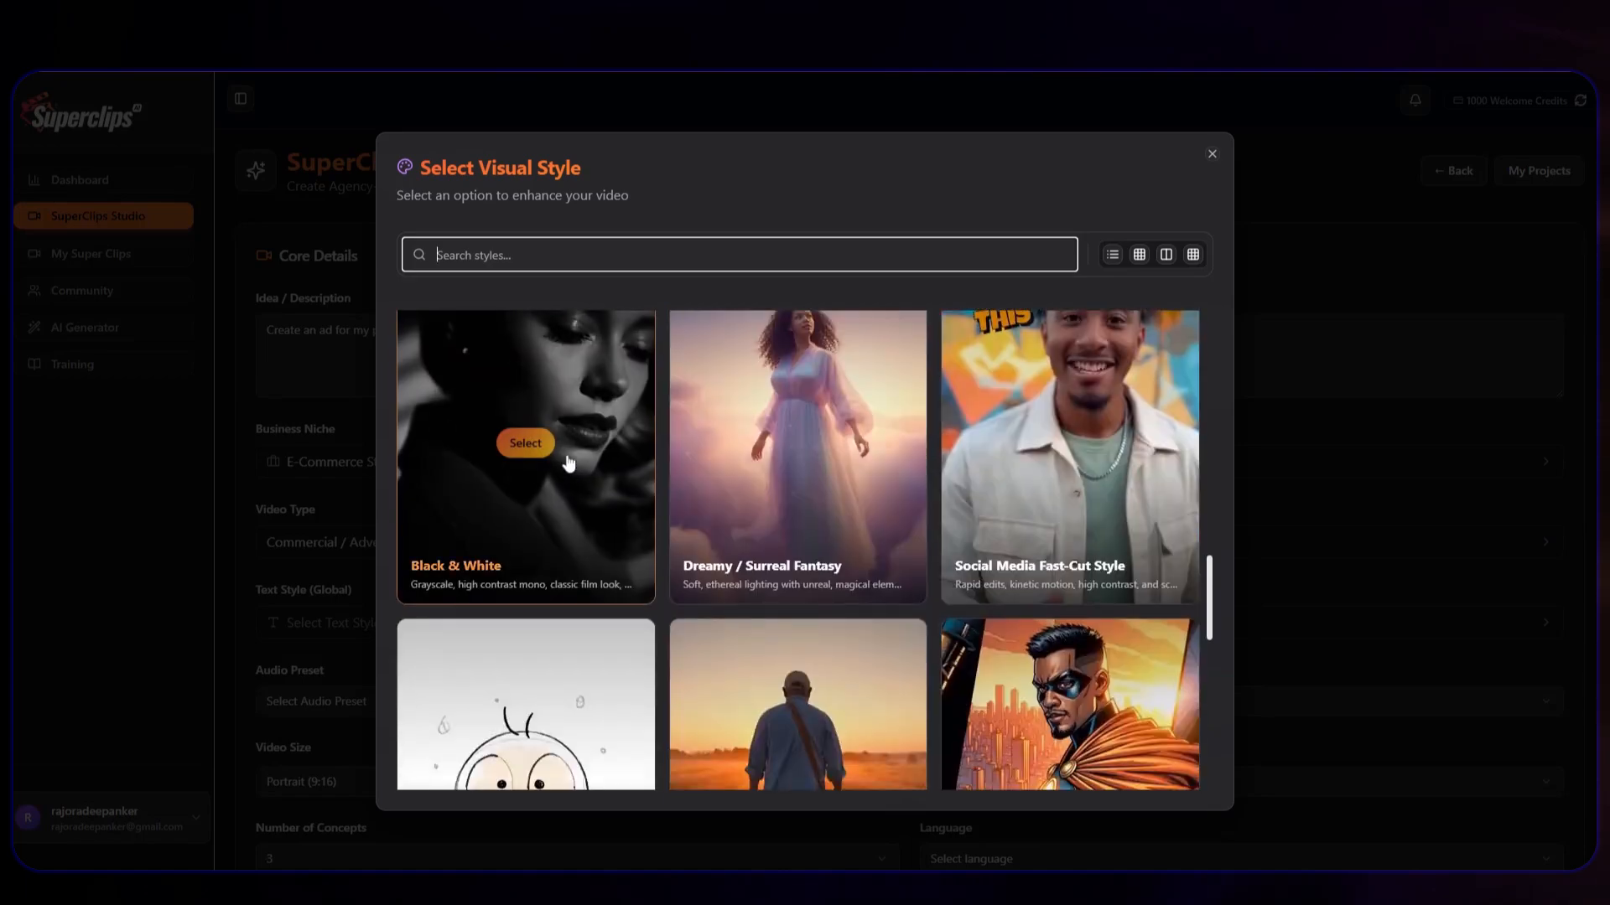
left_click(567, 462)
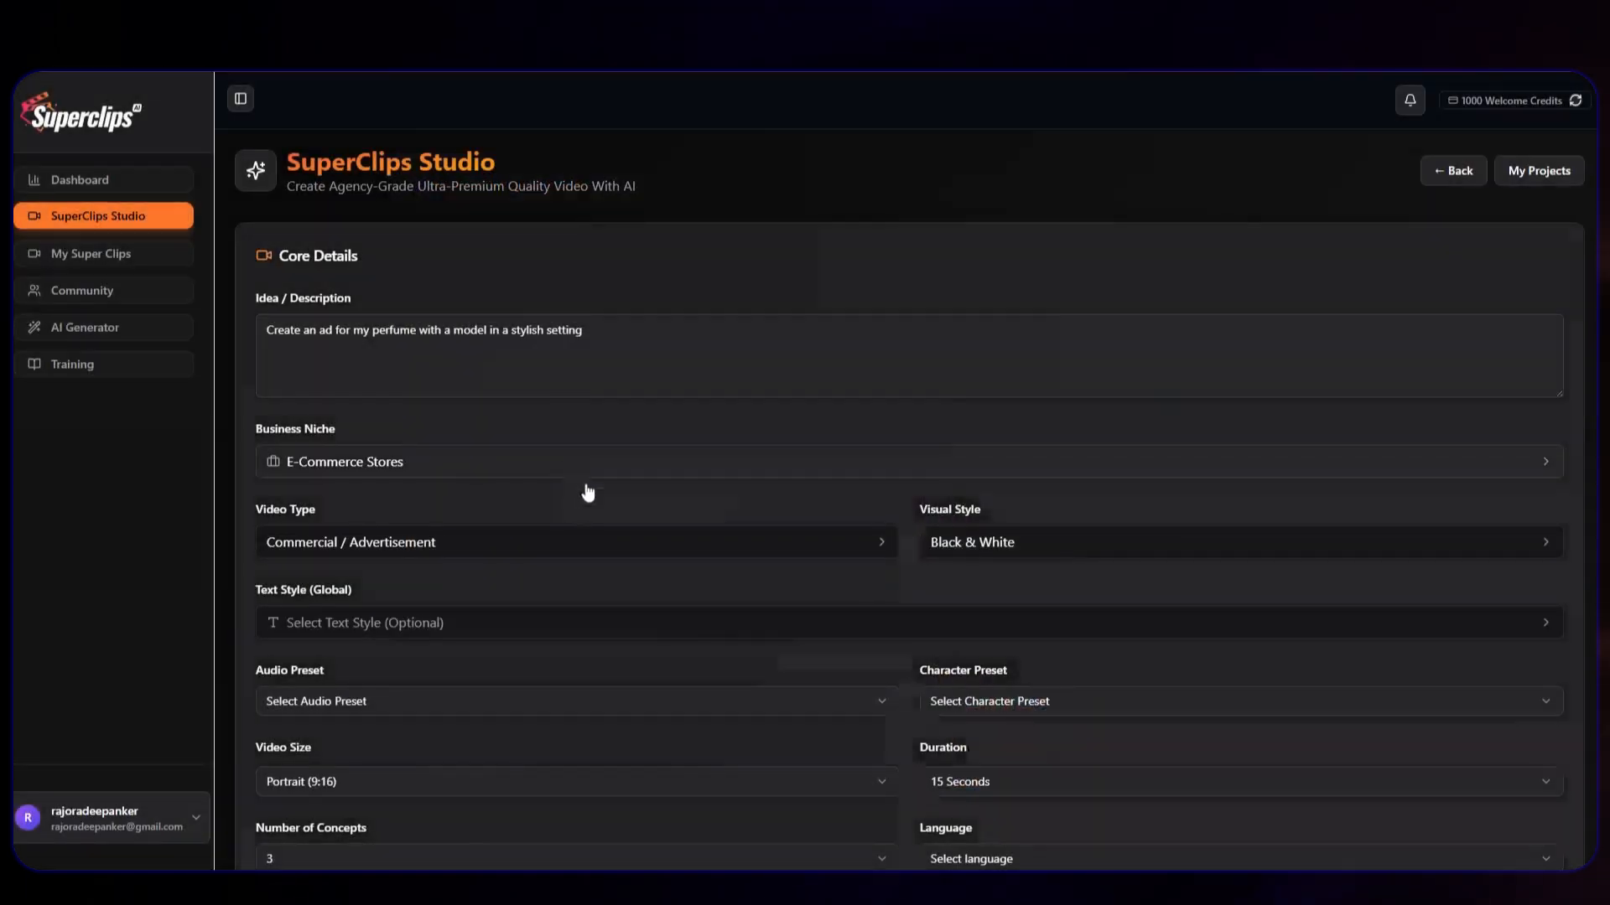
Choose a typography style from the gallery as the video's global text style
scroll(587, 495, "down", 3)
left_click(575, 345)
scroll(573, 383, "down", 5)
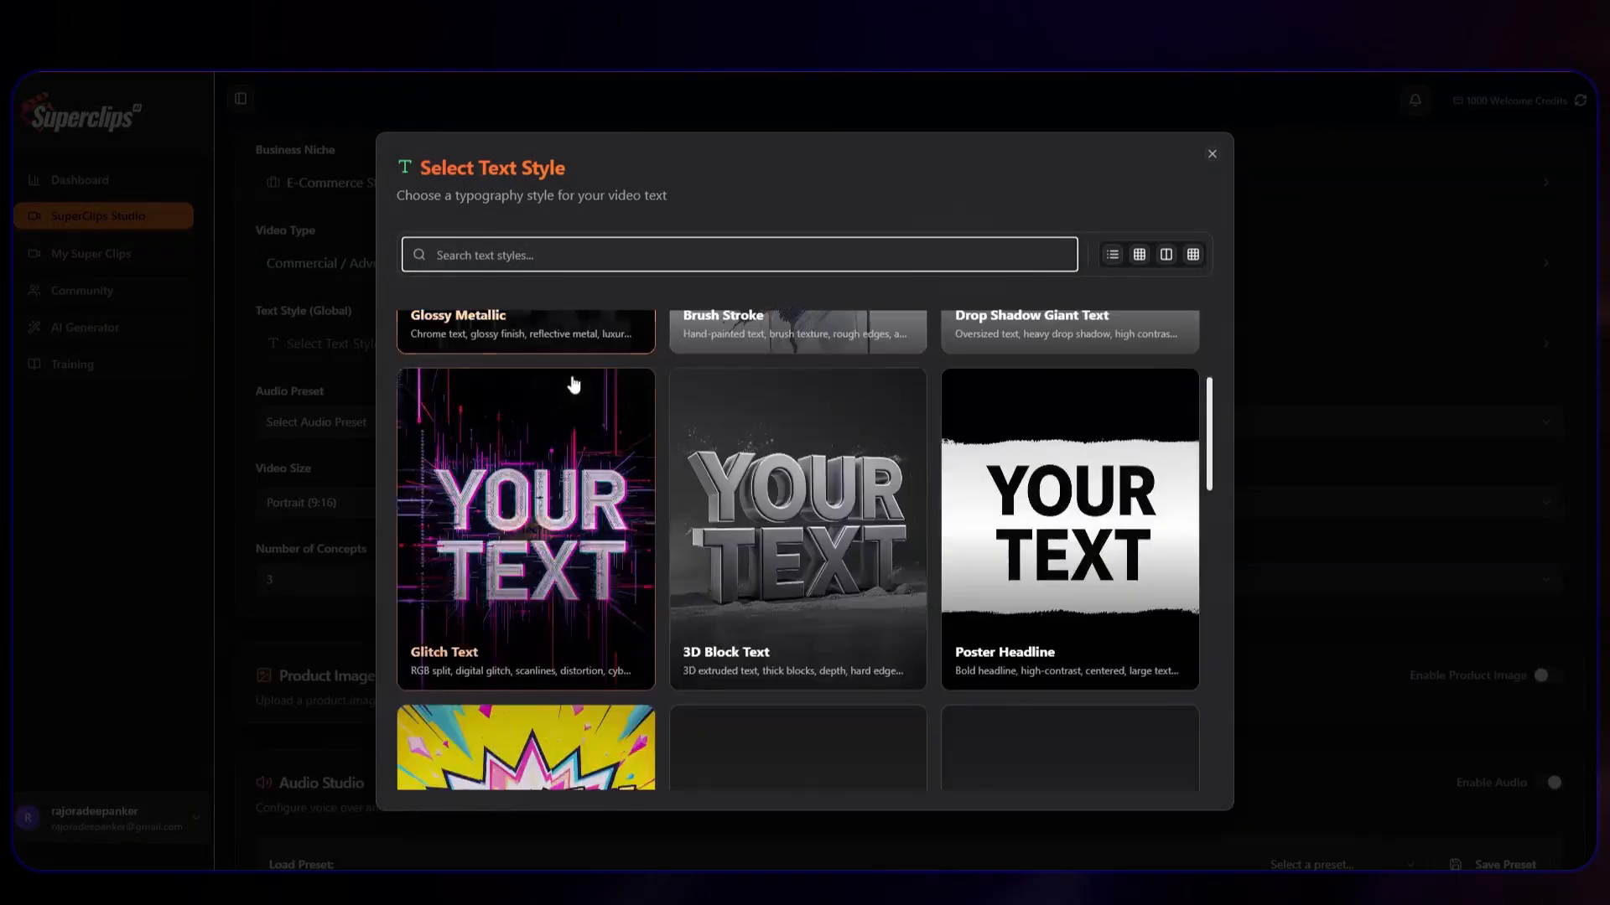
scroll(573, 383, "down", 8)
scroll(568, 379, "up", 5)
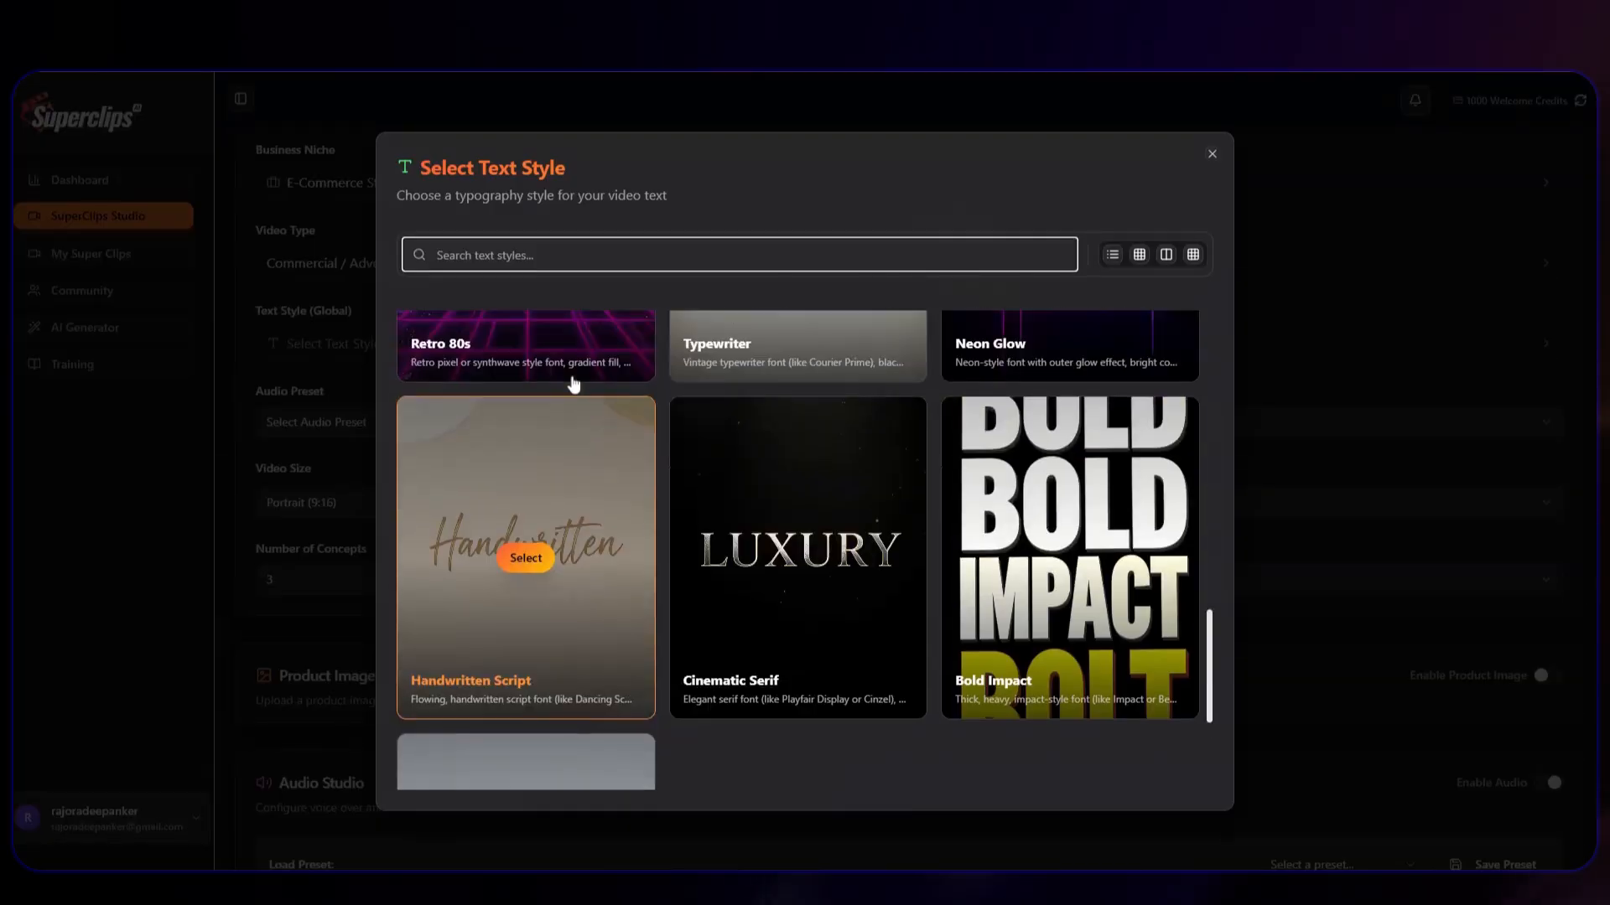
scroll(700, 503, "down", 3)
left_click(529, 558)
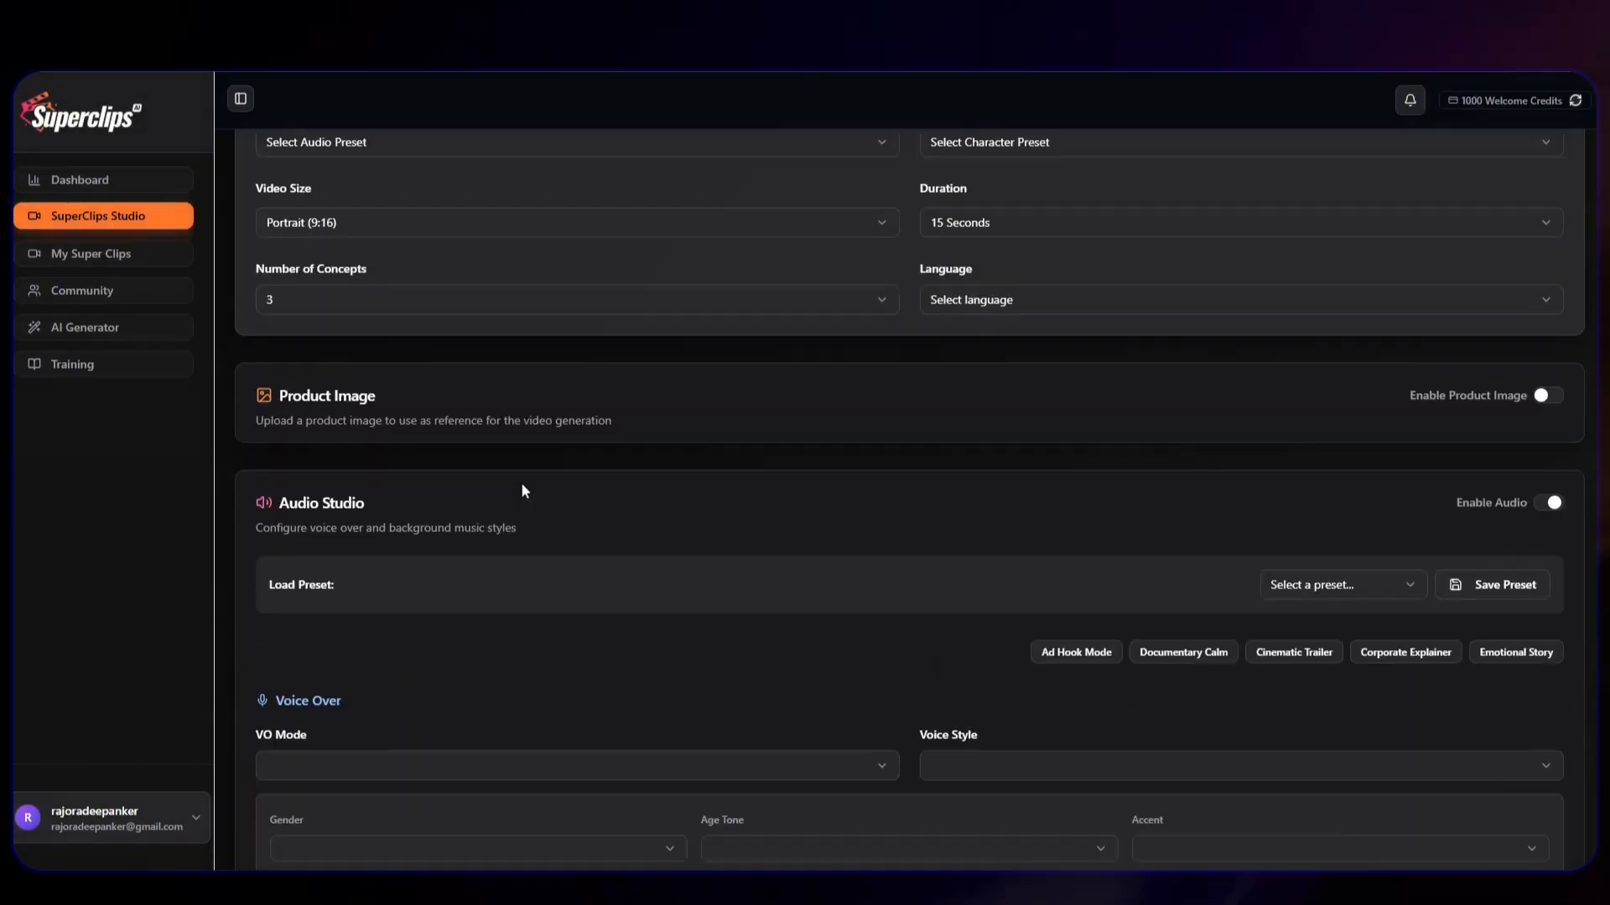
Review the video size, duration and number of concepts options, and set the language to US English
left_click(521, 503)
left_click(1240, 502)
left_click(718, 580)
left_click(1241, 580)
scroll(945, 534, "up", 3)
left_click(927, 503)
Enable the product image and upload the perfume bottle picture as the video's reference
scroll(927, 503, "down", 3)
left_click(1550, 395)
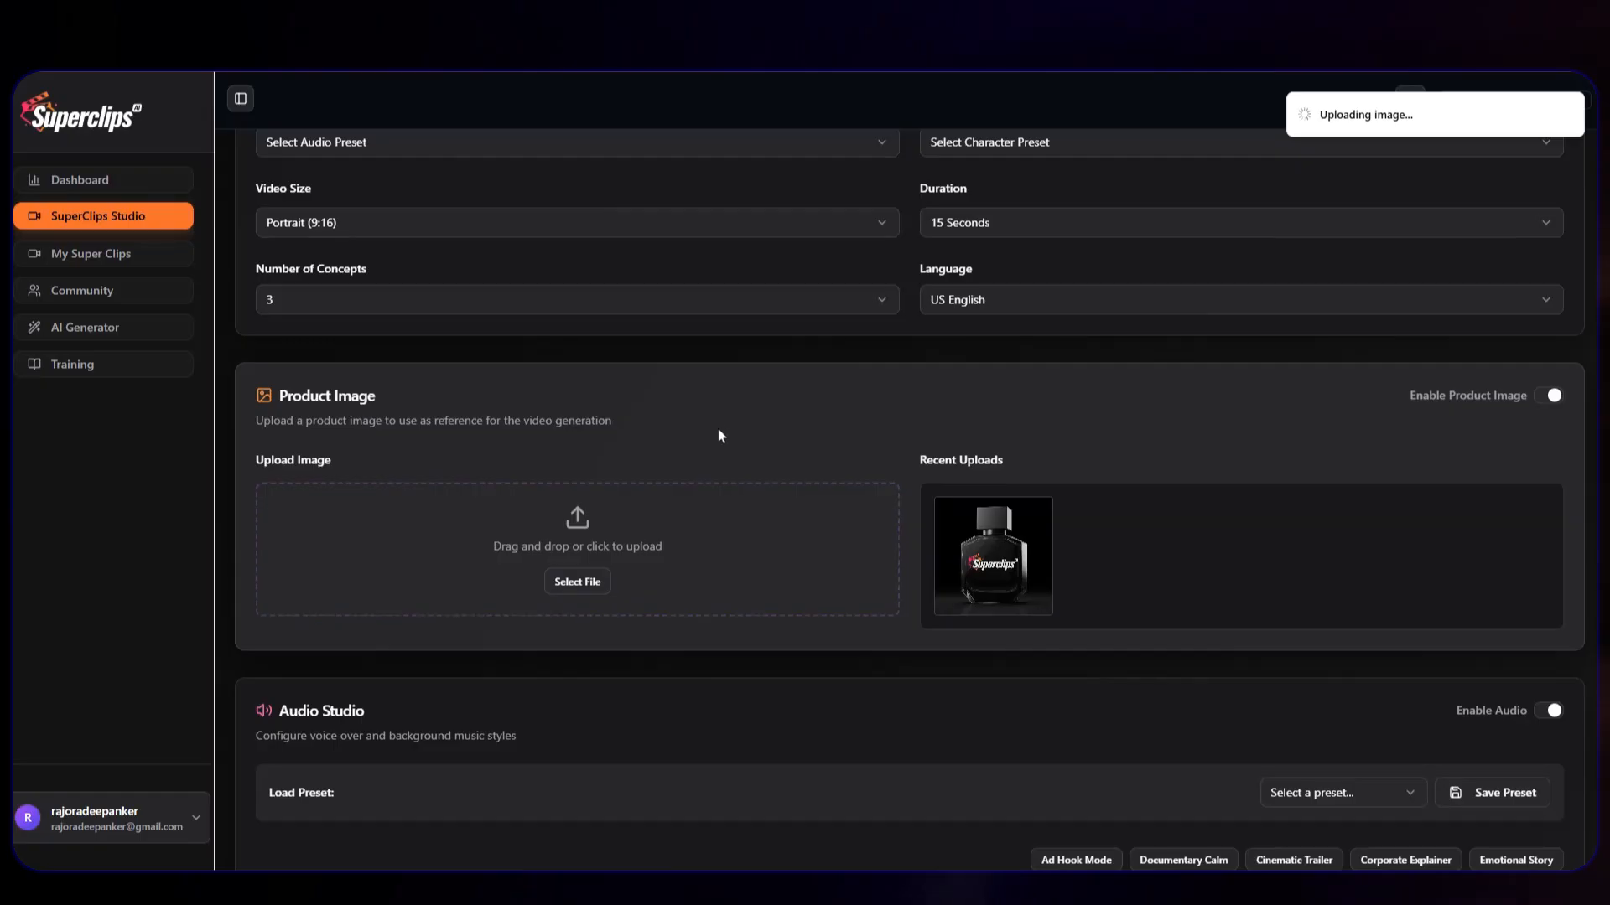
scroll(721, 436, "down", 3)
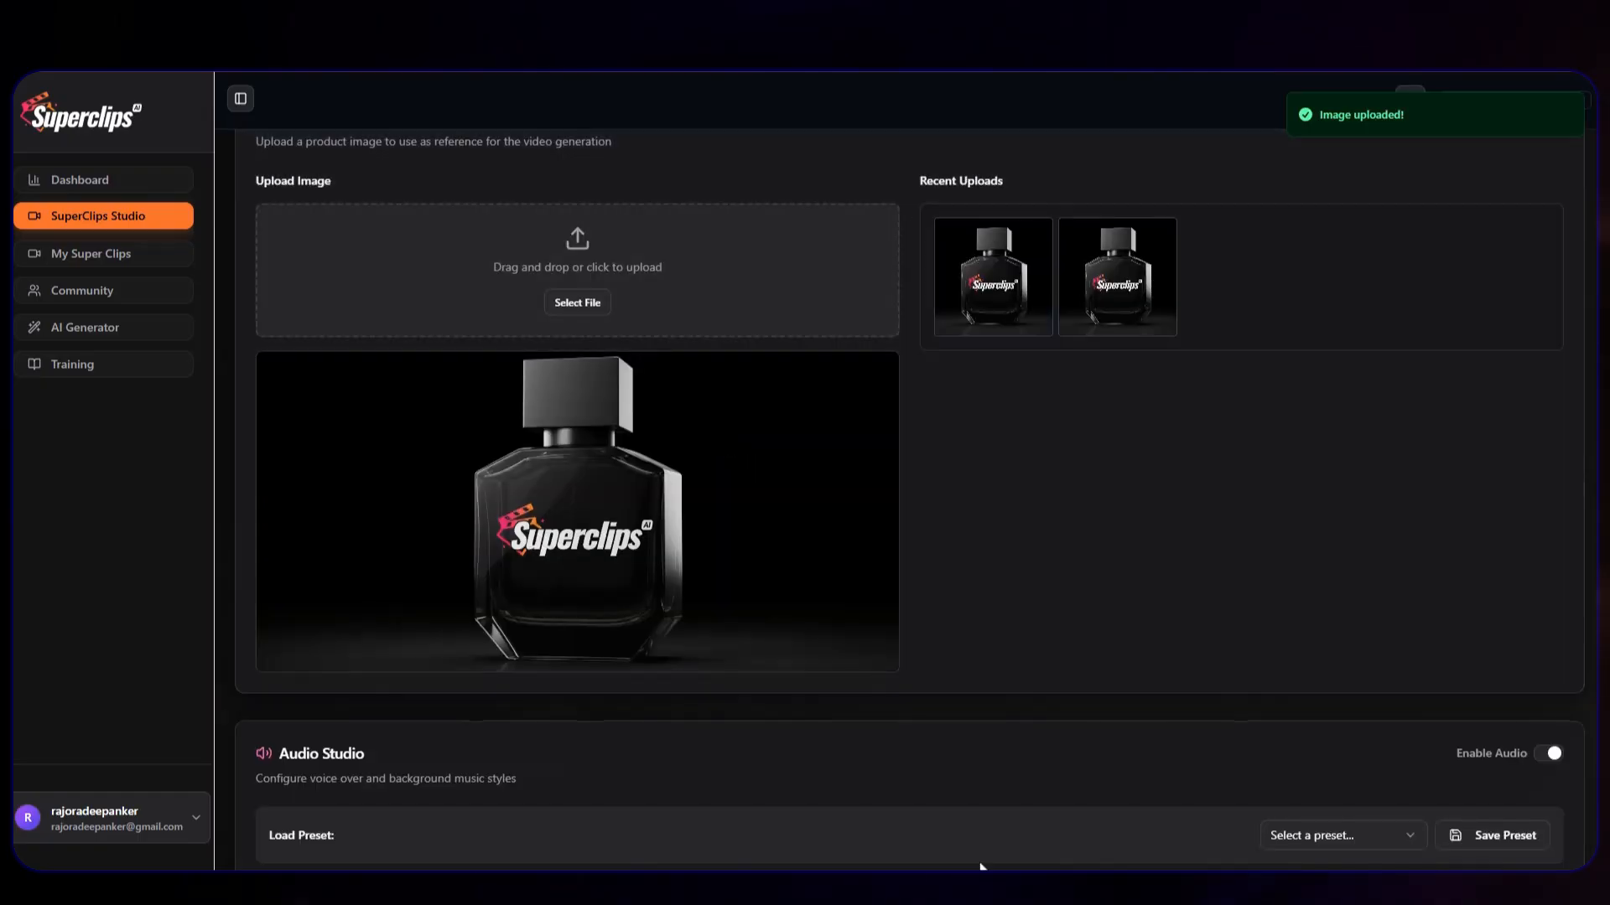
Set the voice-over mode to Narration Only and the voice style to Casual Conversational
scroll(922, 768, "down", 6)
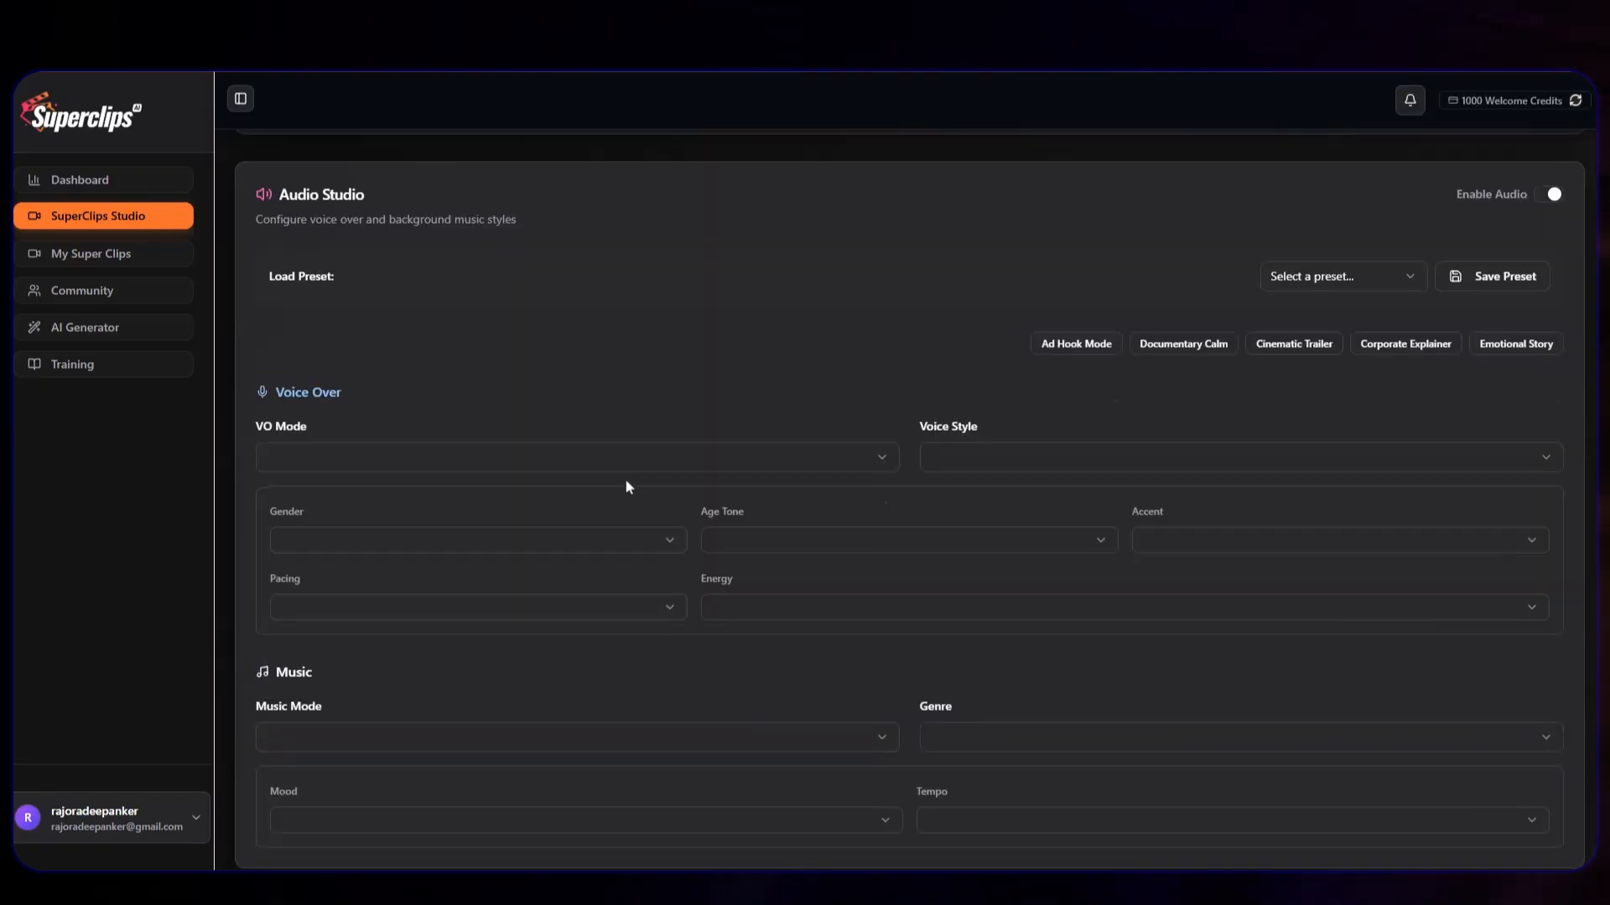
left_click(627, 459)
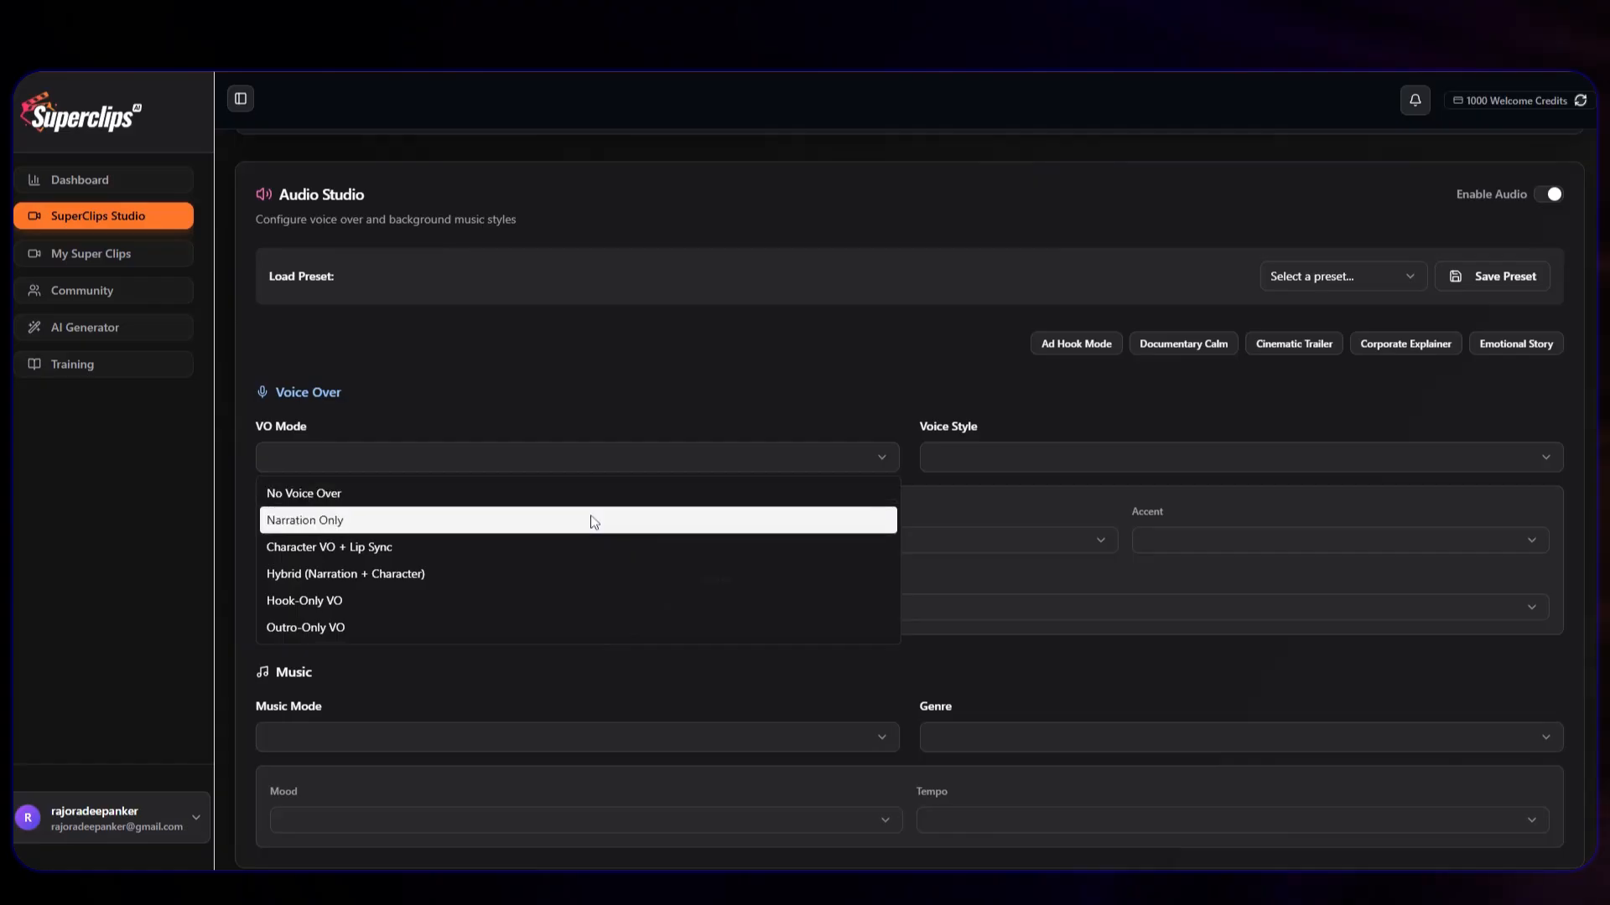
left_click(594, 521)
left_click(1110, 454)
scroll(1035, 526, "down", 3)
scroll(990, 573, "up", 3)
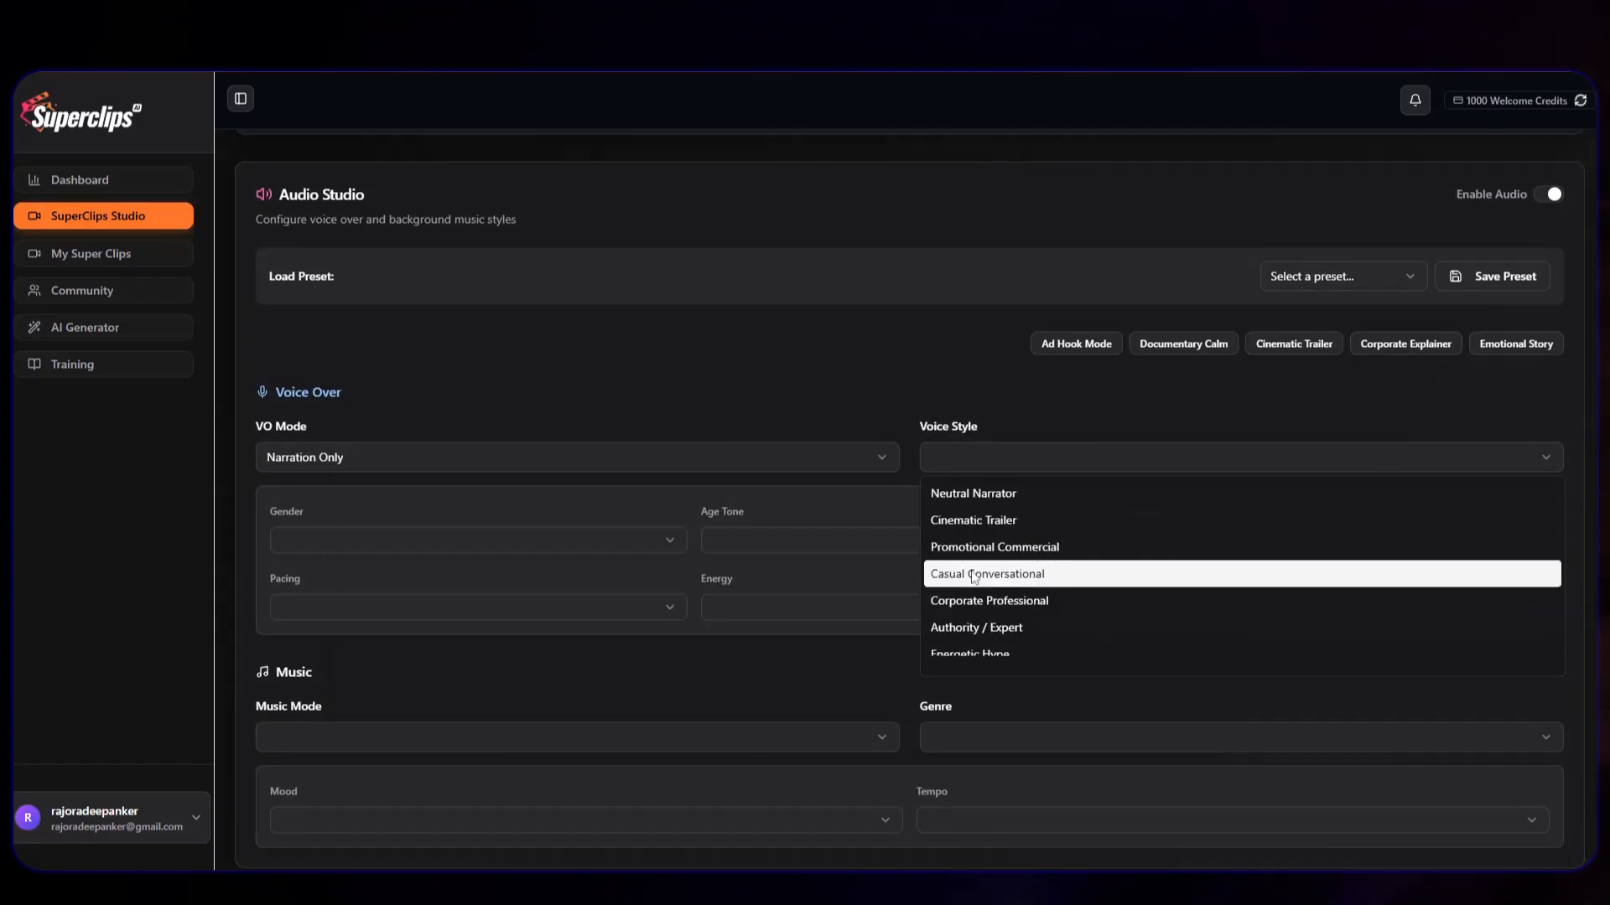
left_click(974, 575)
Set the voice-over gender to Female, the age tone to Young Adult and the accent to US English
left_click(508, 543)
left_click(474, 600)
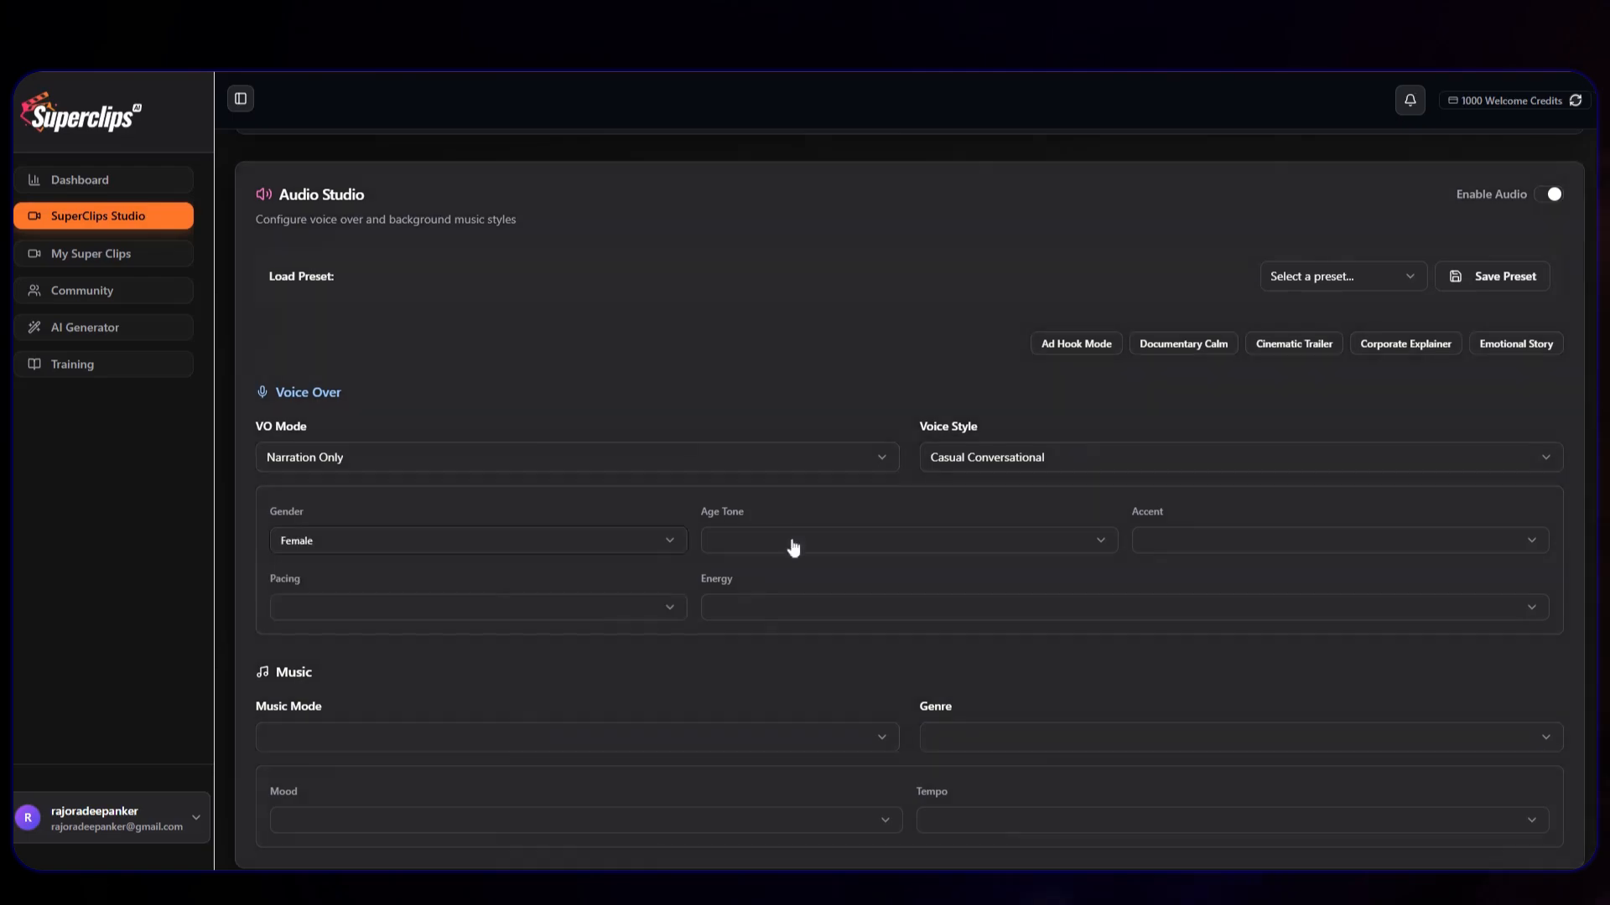
left_click(778, 540)
left_click(783, 626)
left_click(1228, 541)
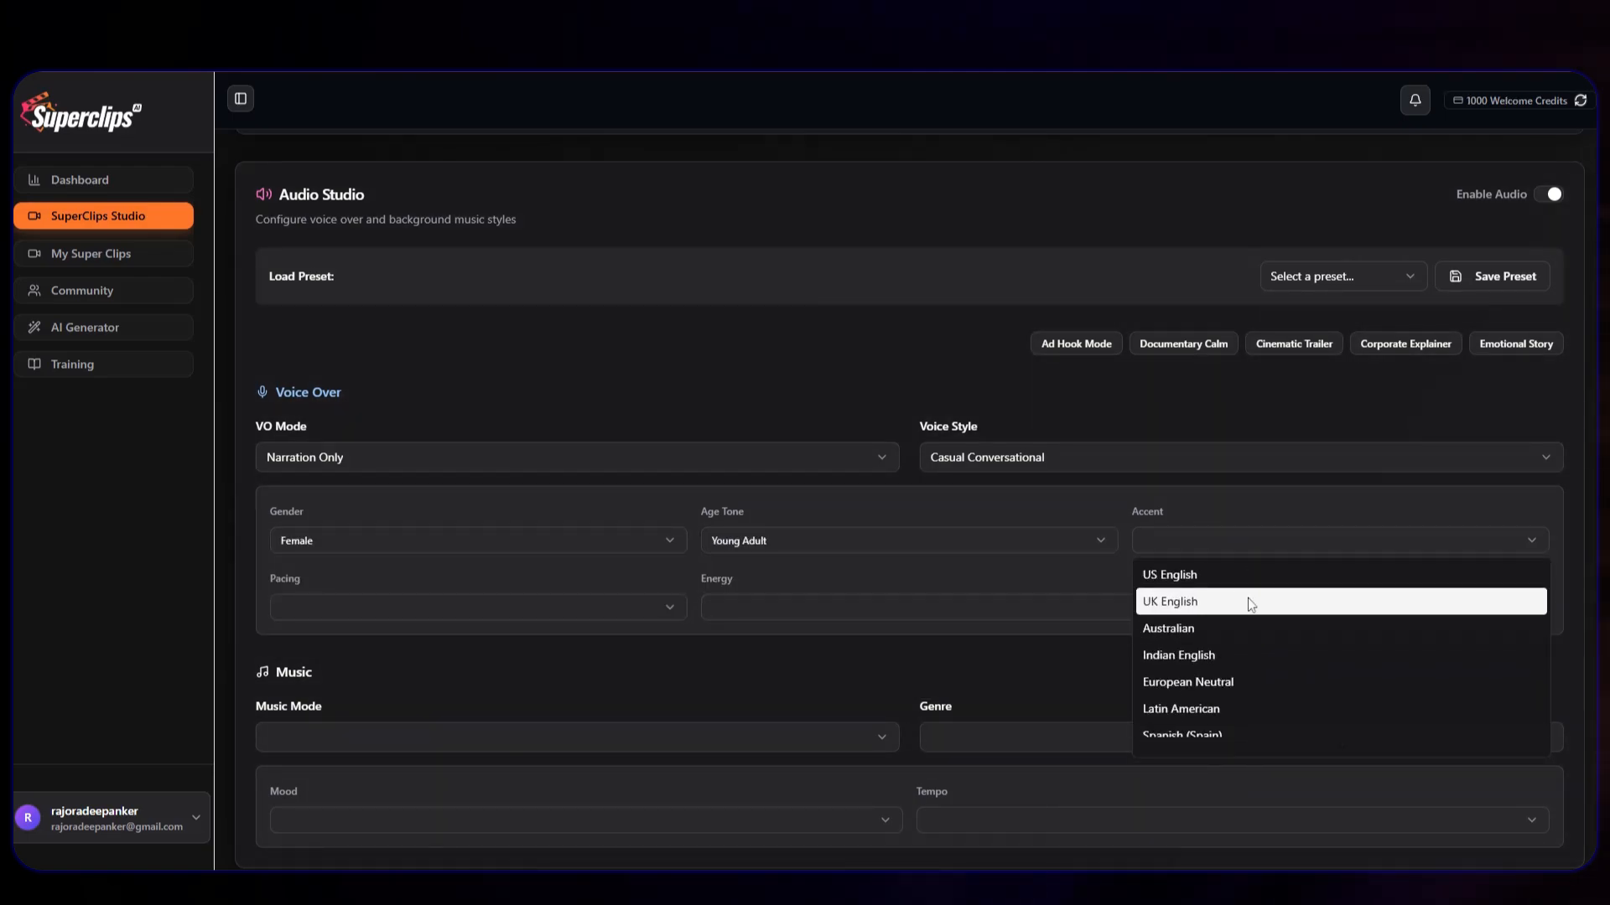
left_click(1248, 576)
Set the voice-over pacing to Medium and its energy to Medium (balanced)
left_click(587, 607)
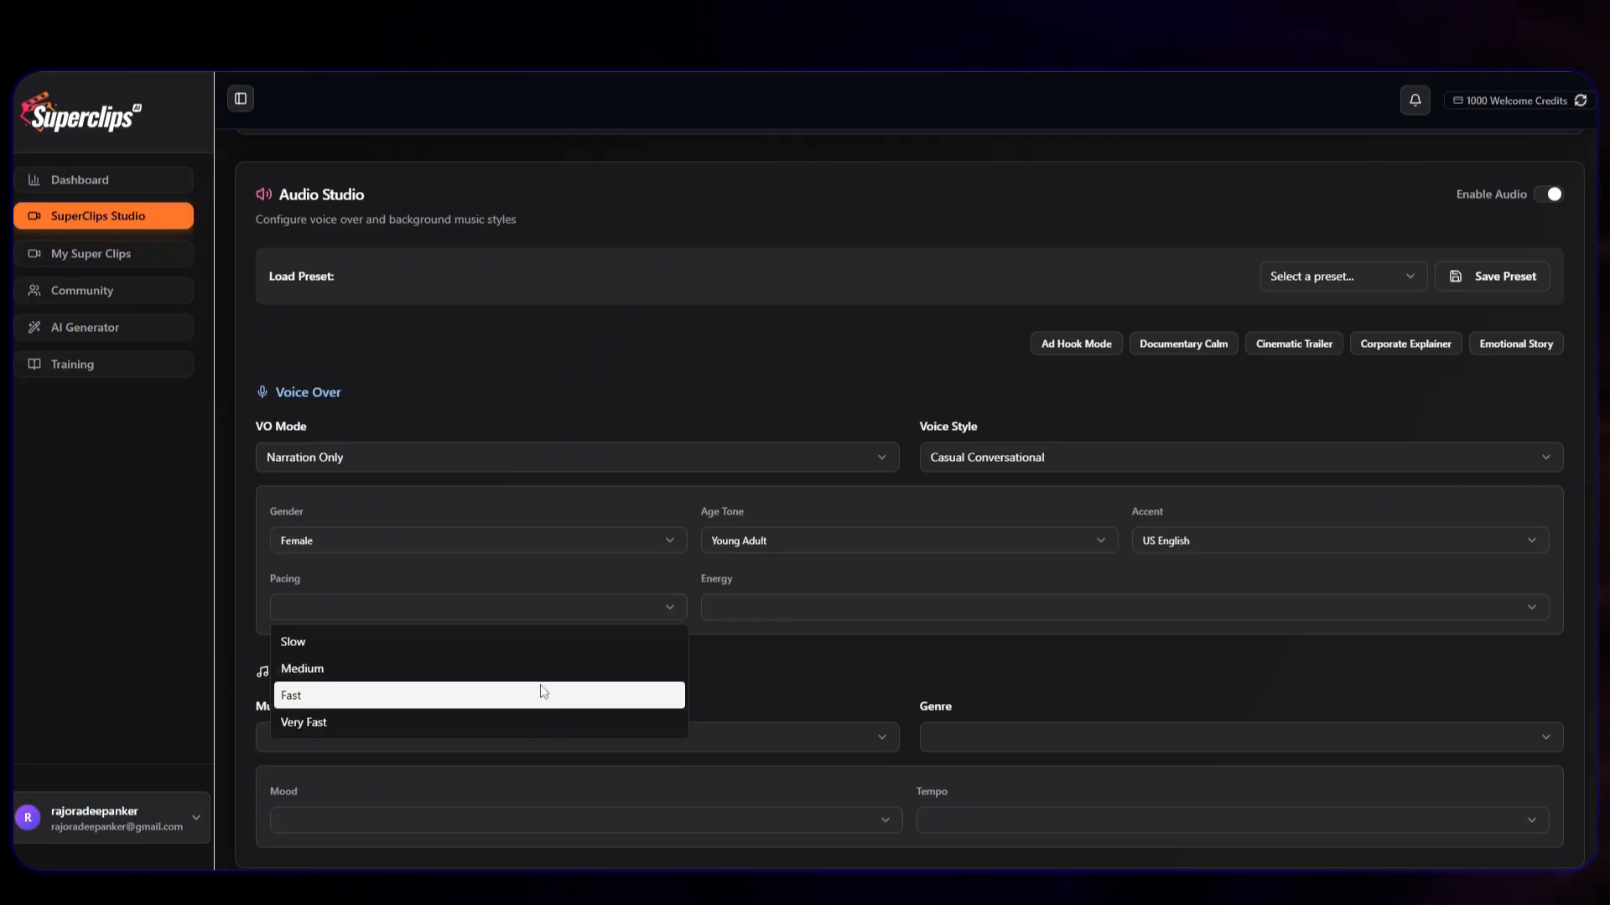
left_click(540, 670)
left_click(783, 605)
left_click(753, 668)
Set the music mode to Beat-Driven Music and the genre to Hip-Hop / Trap
scroll(651, 557, "down", 3)
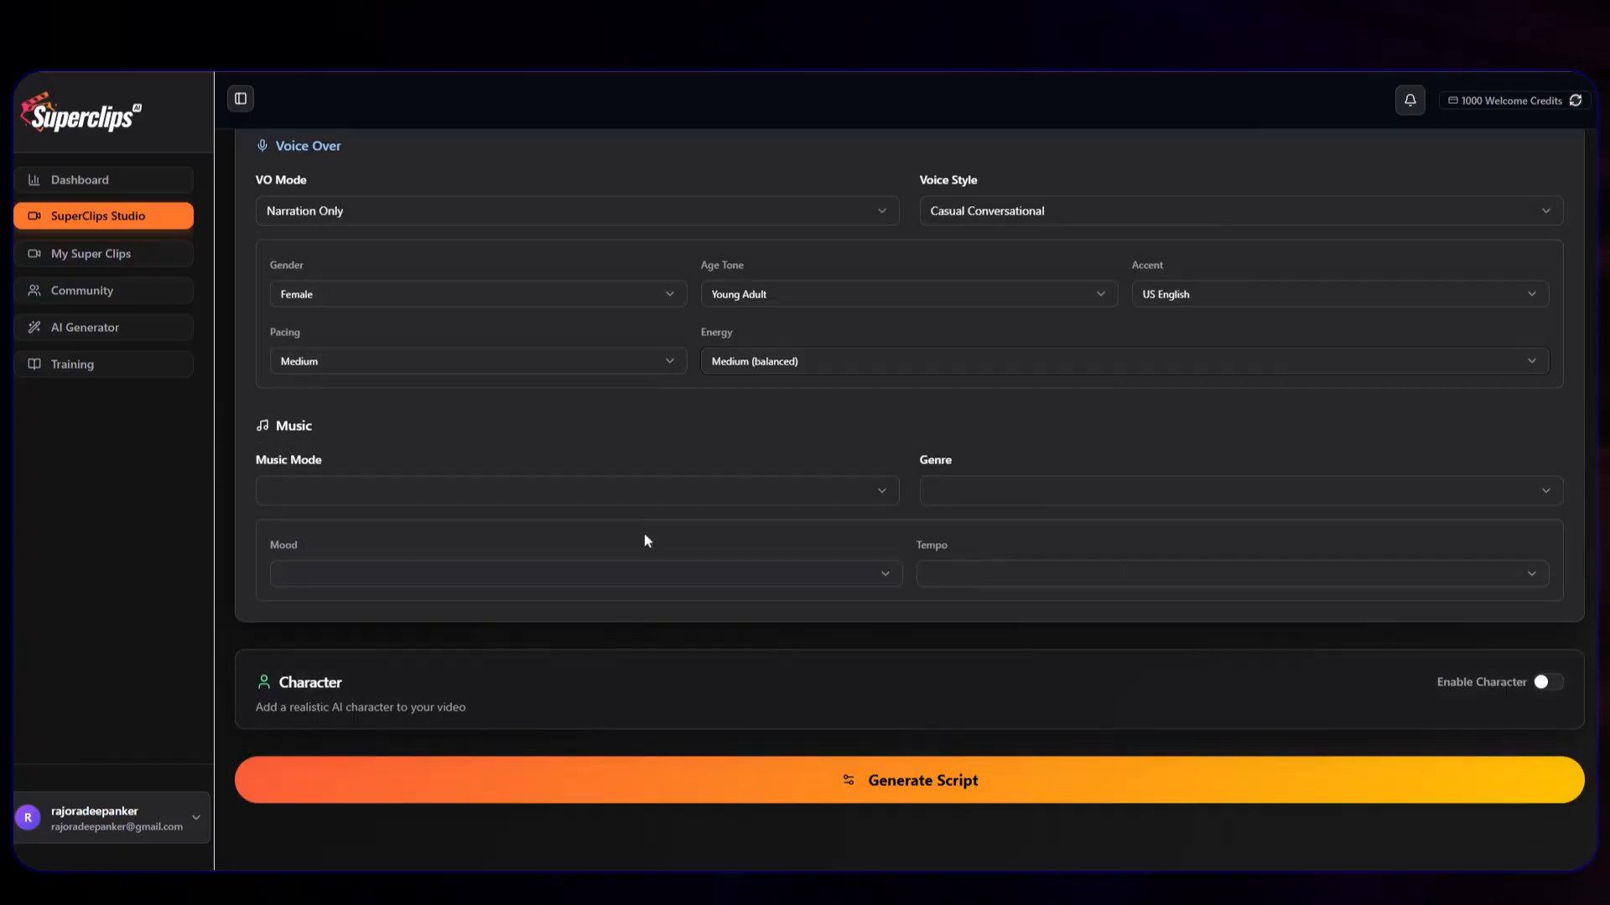
left_click(587, 490)
left_click(569, 634)
left_click(1048, 492)
scroll(1105, 654, "down", 2)
scroll(1081, 587, "up", 2)
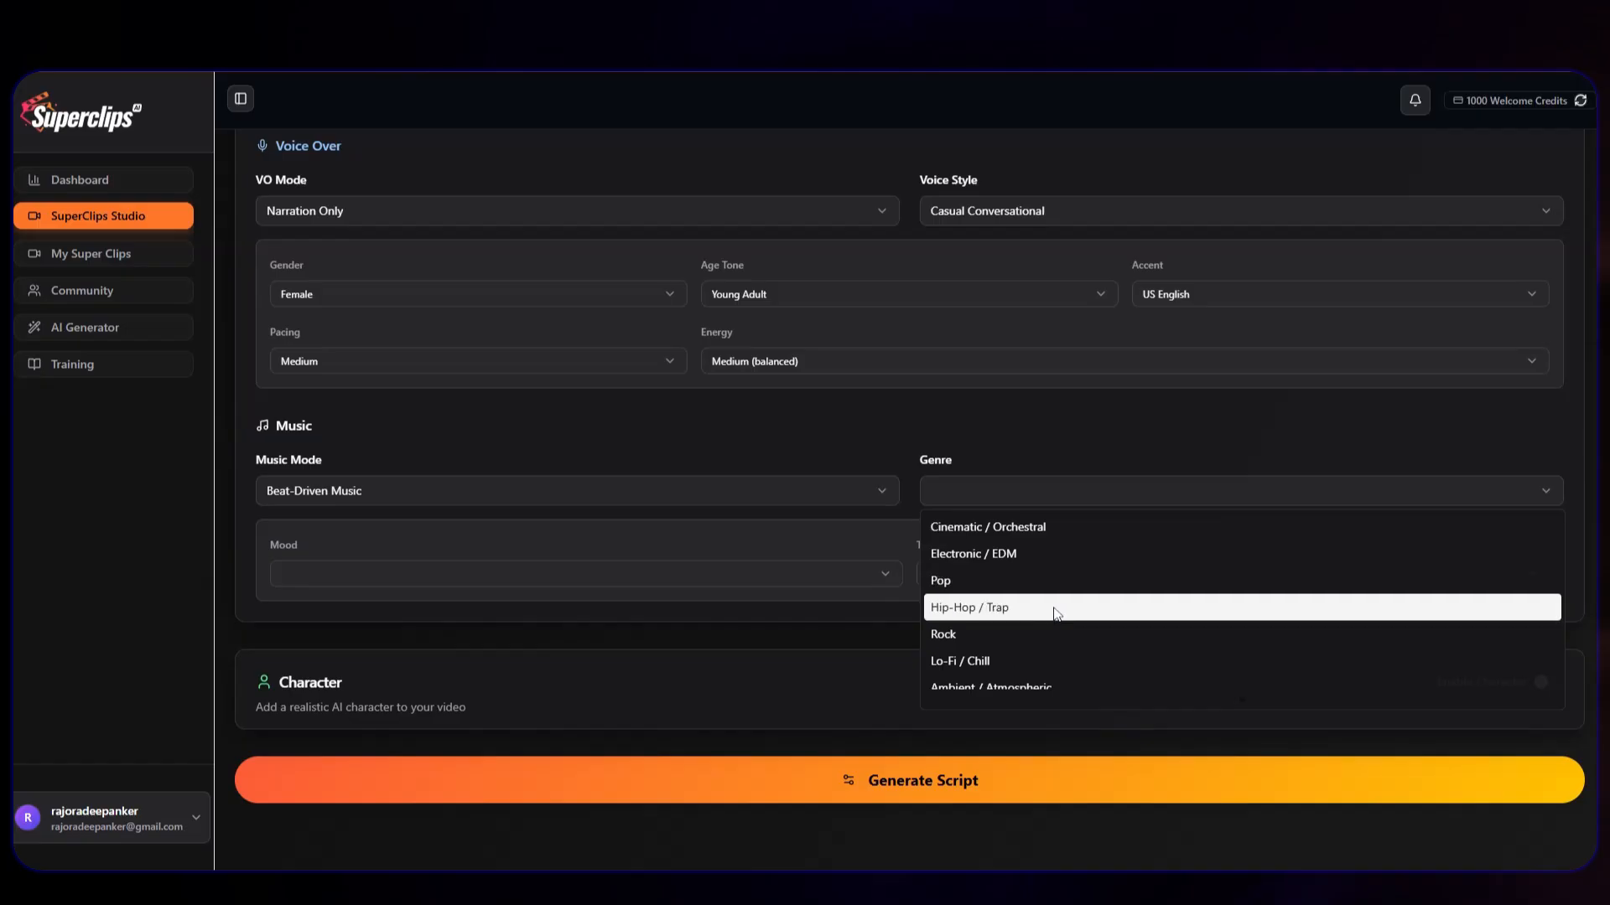
left_click(1055, 608)
Set the music mood to Inspiring / Uplifting and the tempo to Medium
left_click(742, 575)
scroll(737, 707, "down", 2)
scroll(704, 638, "up", 2)
left_click(694, 608)
left_click(1128, 575)
left_click(997, 638)
Save the voice-over and music settings as an audio preset named "Perfume Ad"
scroll(991, 587, "up", 3)
left_click(1505, 274)
type("Perfume Ad")
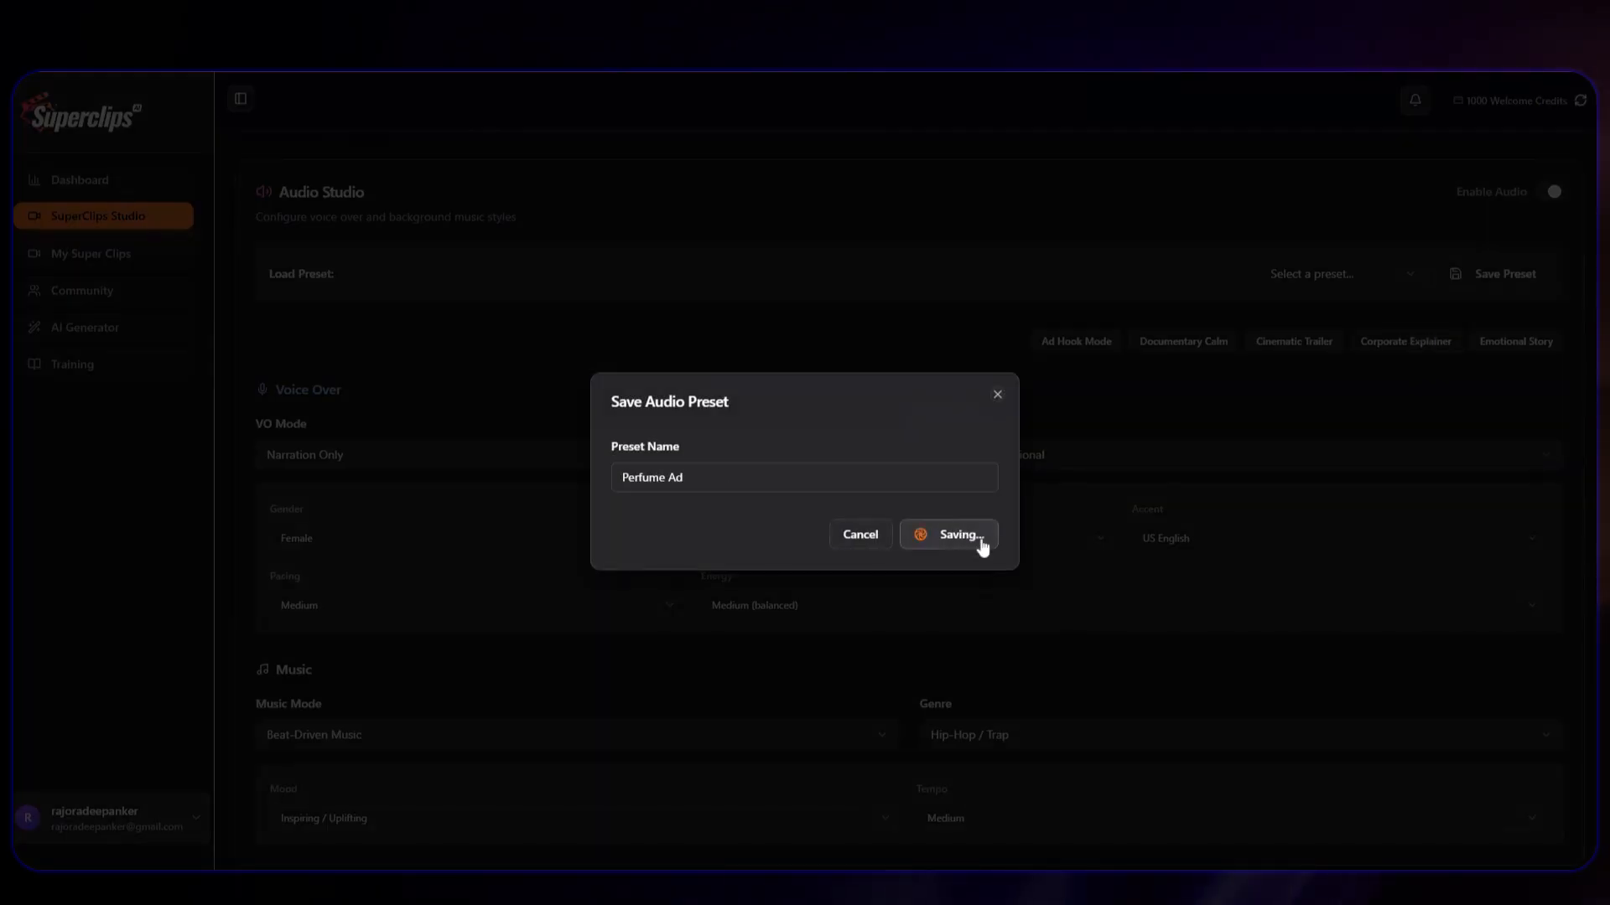
scroll(978, 542, "down", 6)
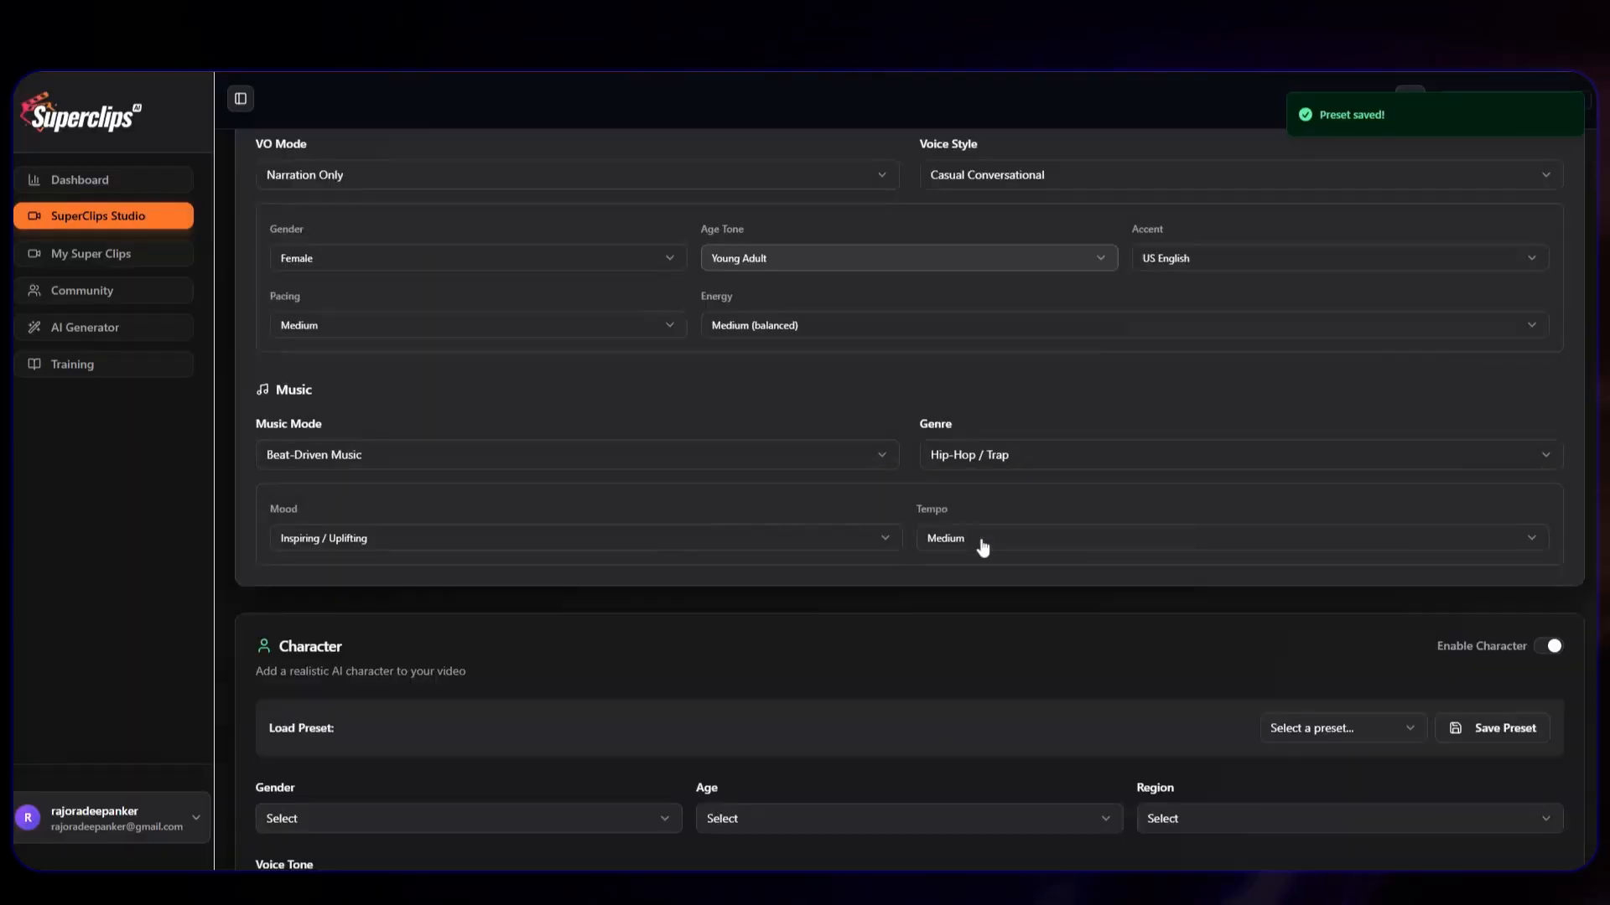
Check the list of saved audio presets in the Audio Studio section
scroll(1387, 449, "up", 6)
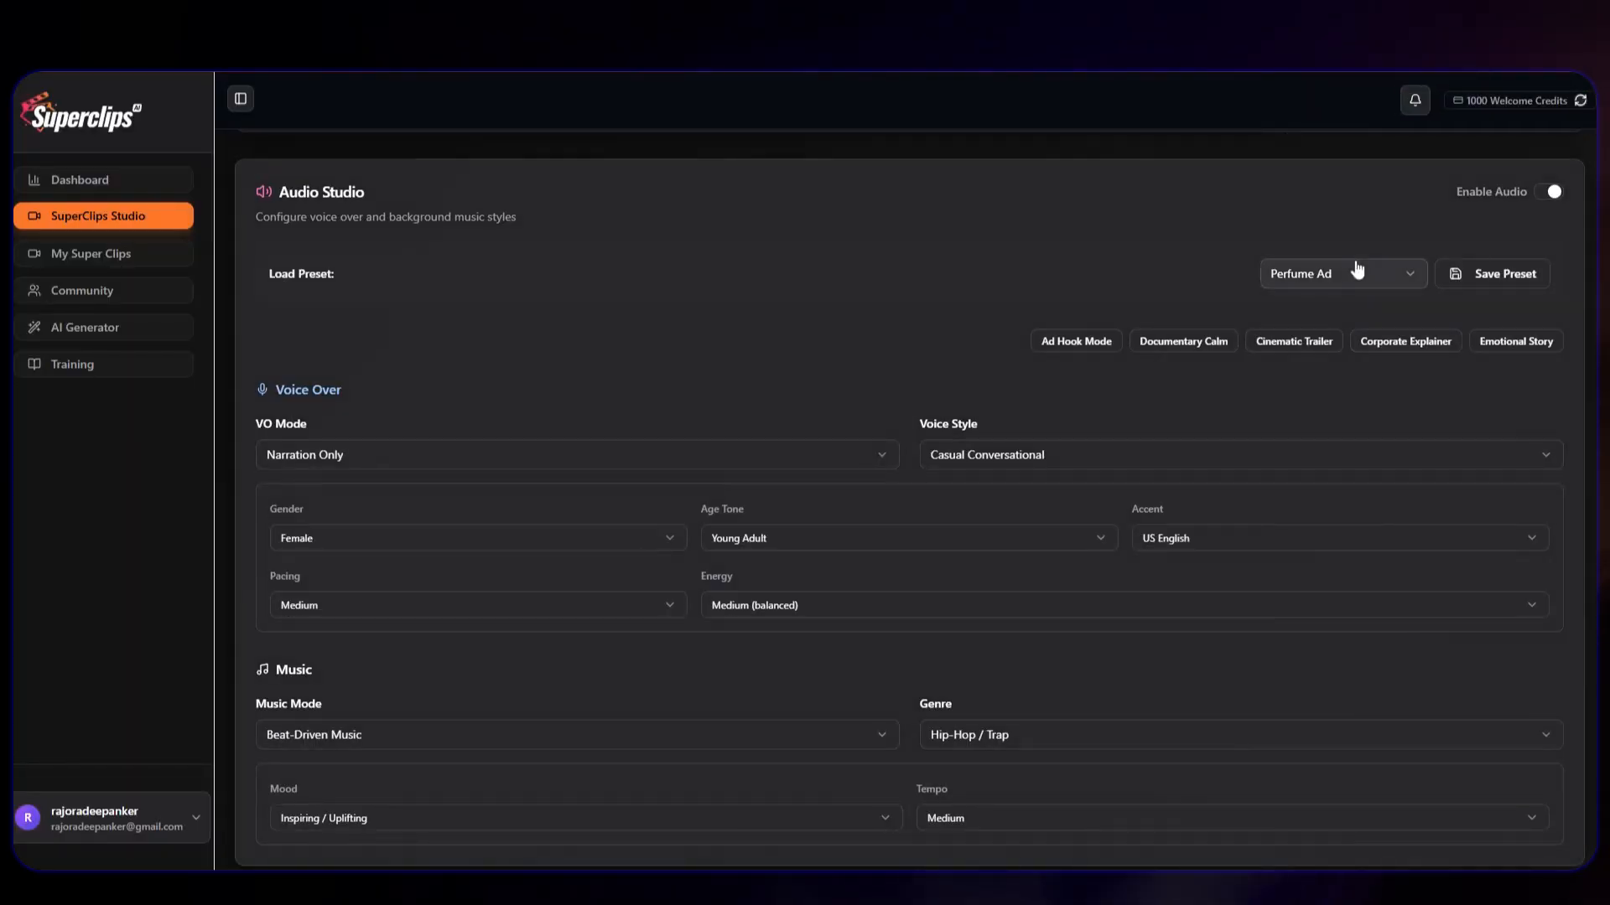
left_click(1355, 273)
left_click(1174, 274)
Set the AI character's gender to Female, age to Young and region to East Asia
scroll(1501, 470, "down", 6)
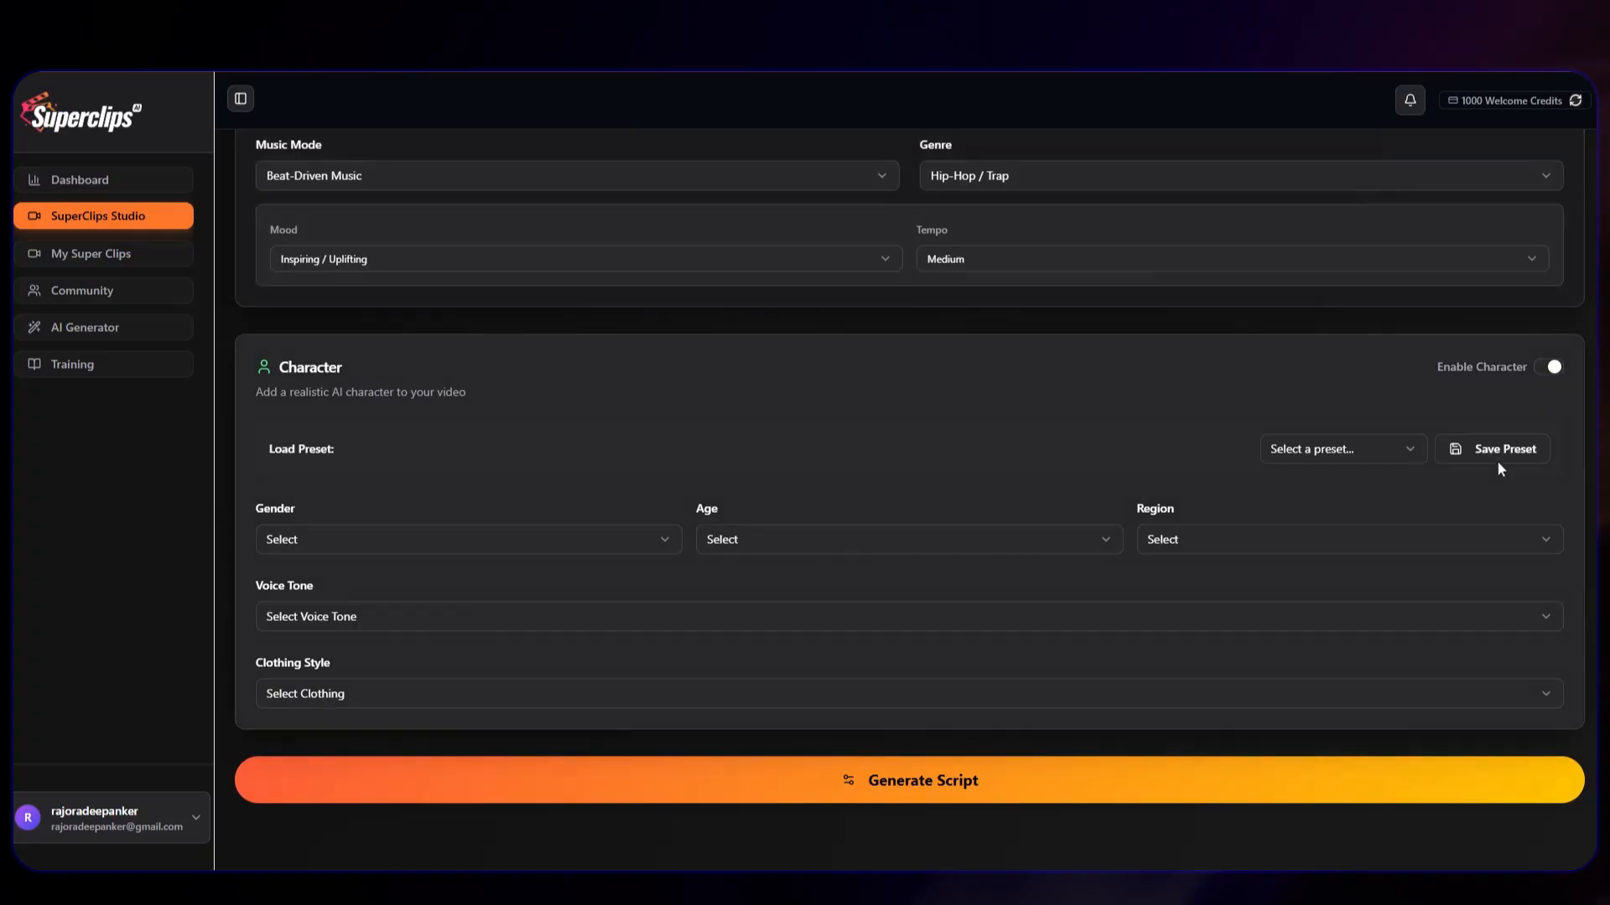
left_click(521, 536)
left_click(491, 600)
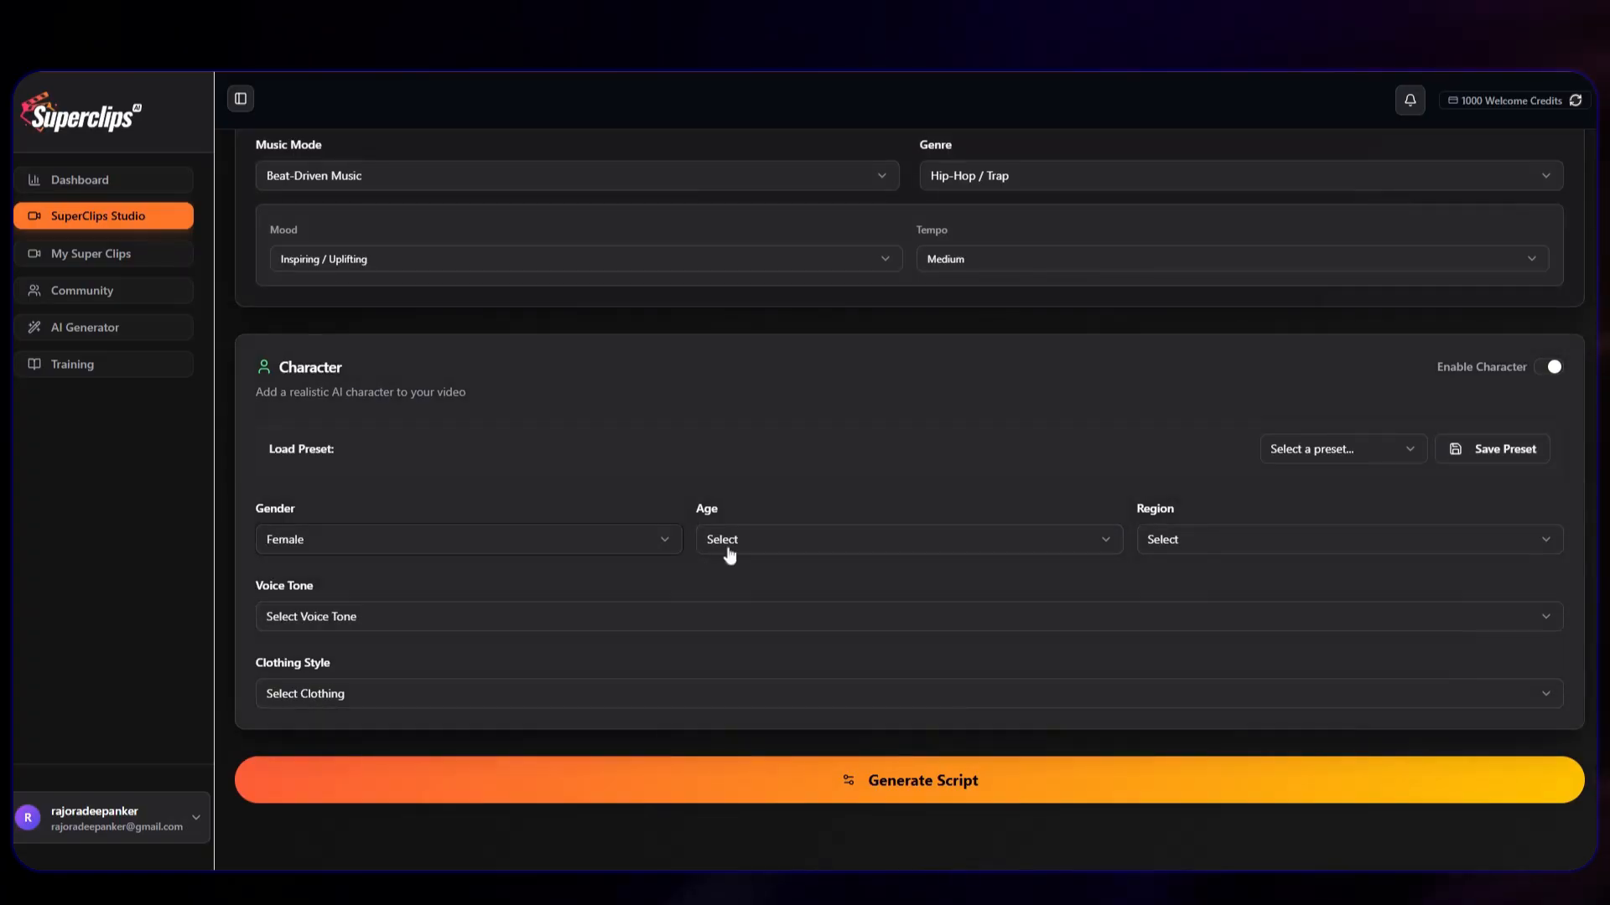
left_click(707, 543)
left_click(752, 629)
left_click(1164, 545)
scroll(1182, 453, "down", 3)
scroll(1182, 453, "up", 3)
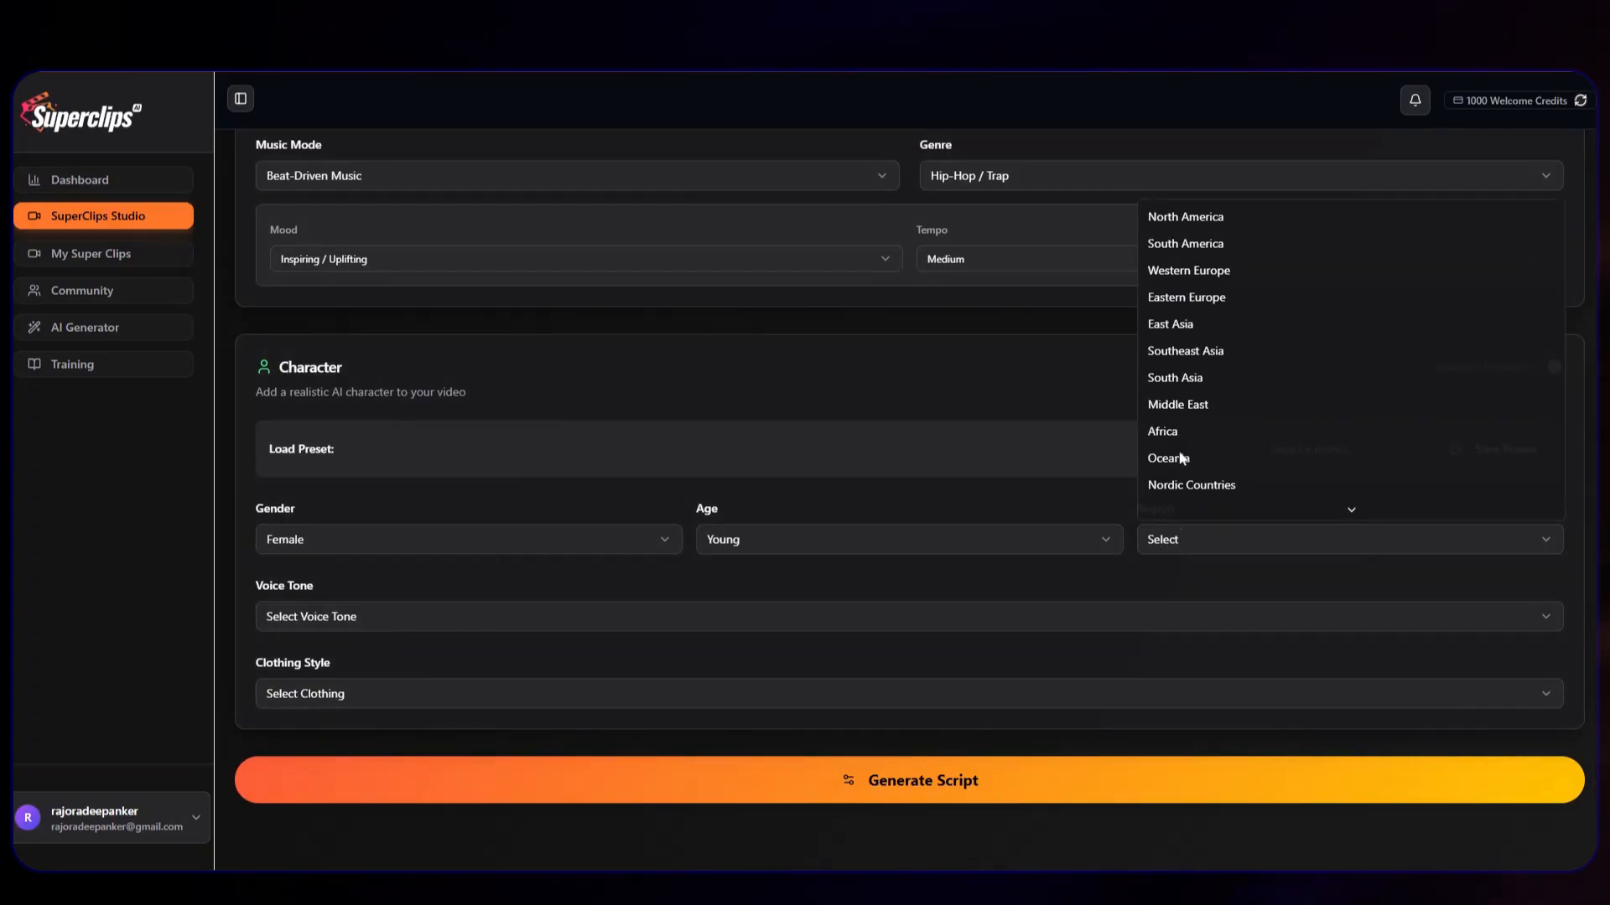
left_click(1190, 334)
Set the character's voice tone to Thin / Light and the clothing style to Trendy Influencer Style
left_click(521, 616)
scroll(514, 553, "down", 3)
scroll(503, 503, "up", 2)
left_click(503, 502)
left_click(503, 693)
scroll(502, 642, "down", 5)
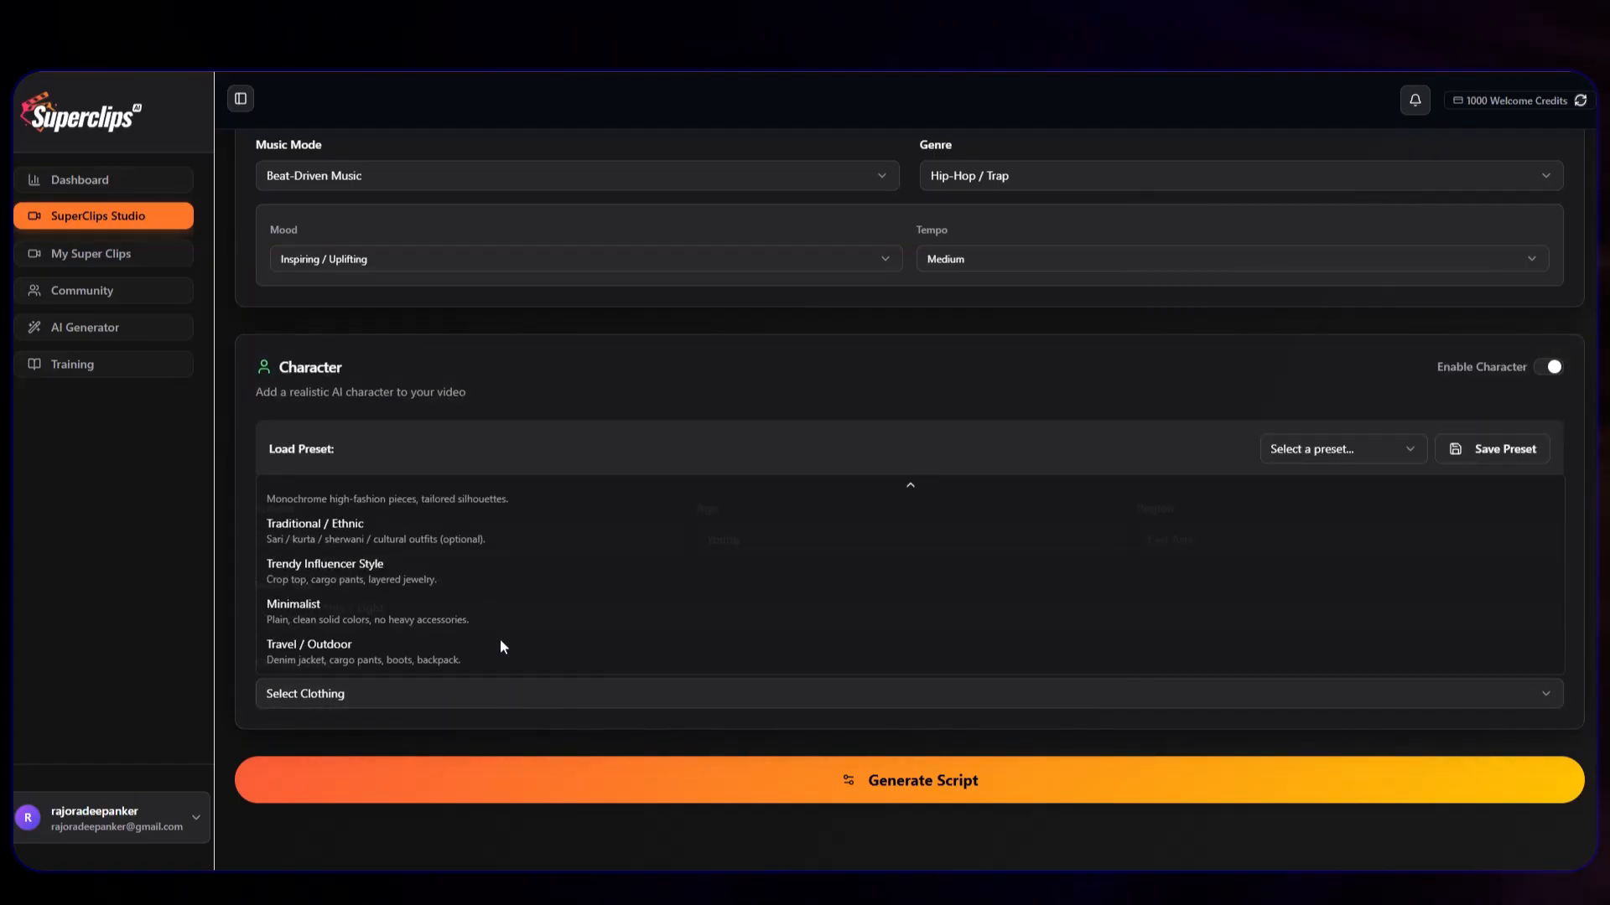
left_click(451, 575)
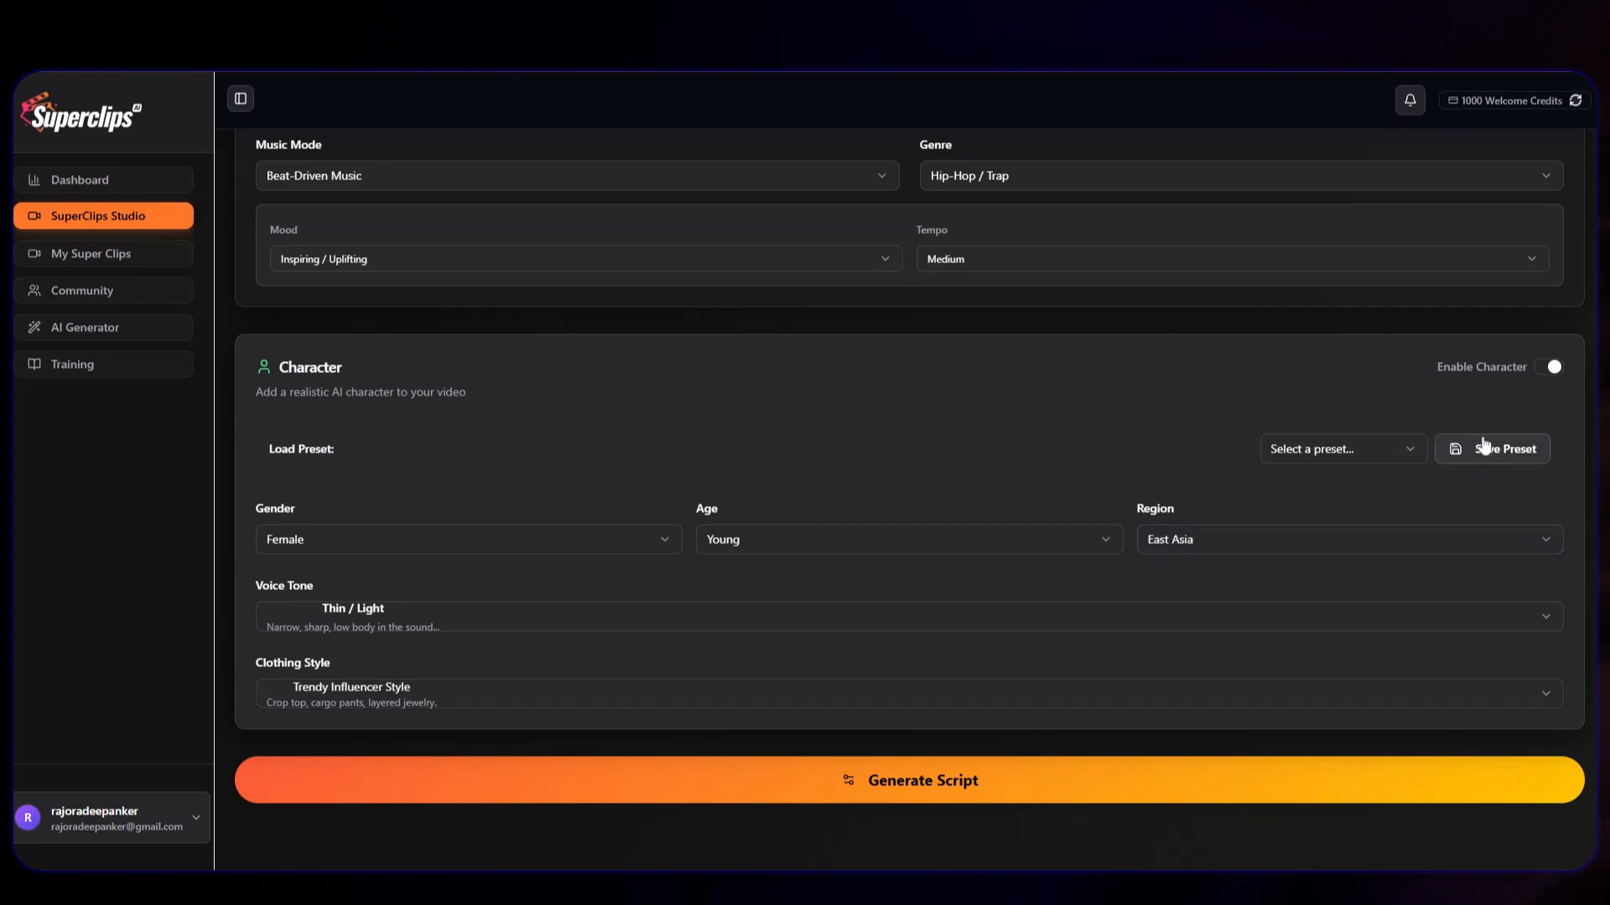
Save the character settings as a preset named "Perfume Ad"
left_click(1494, 445)
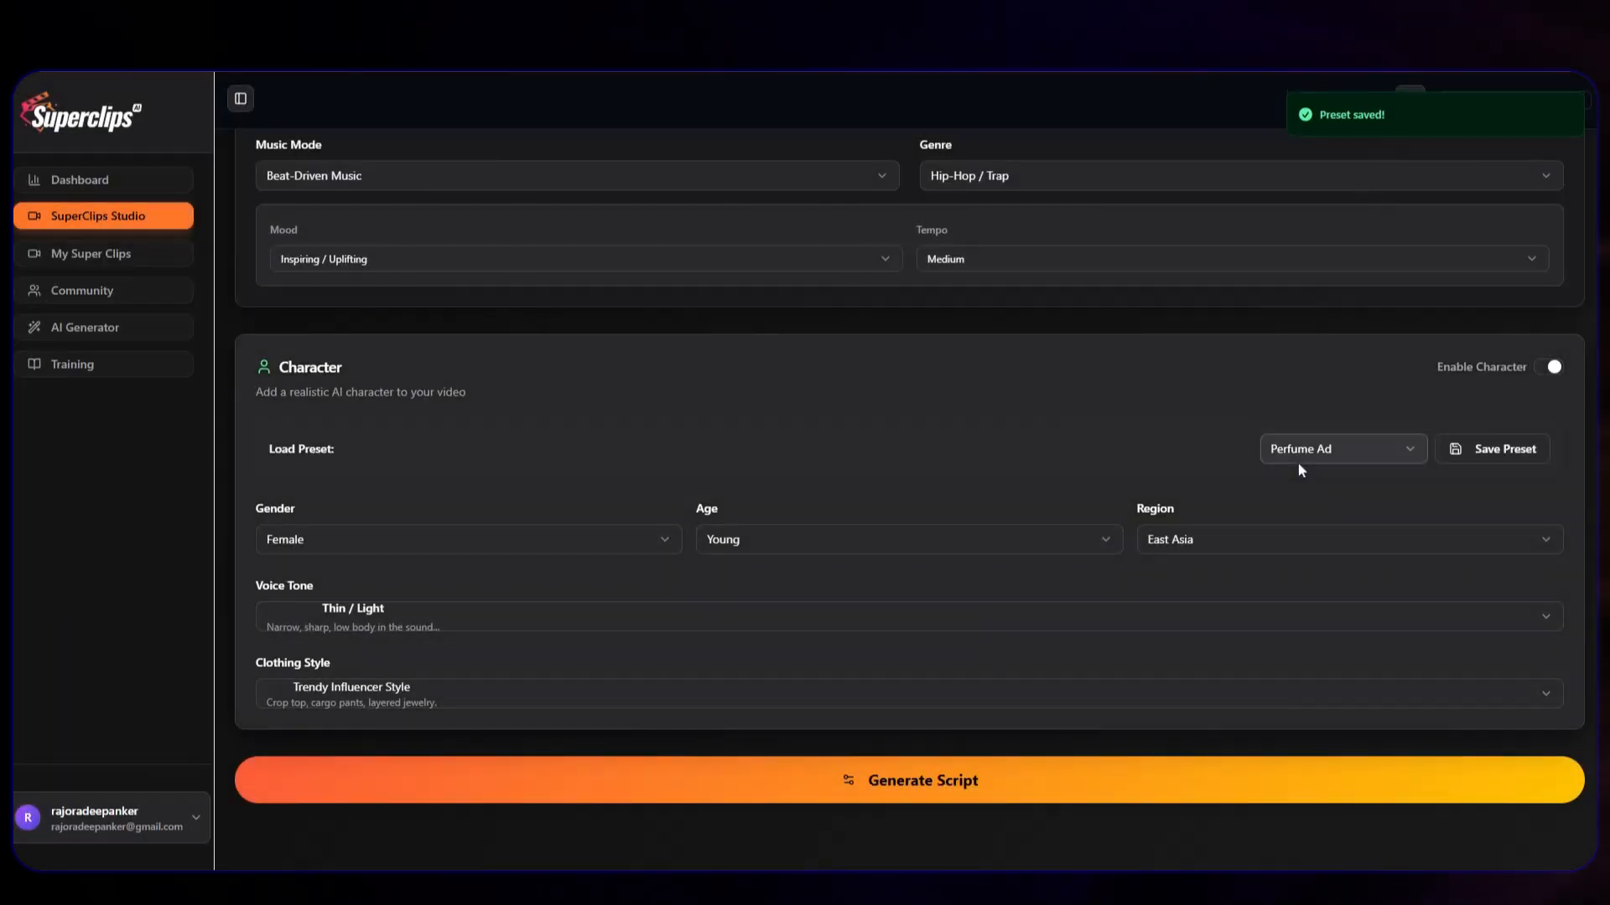
left_click(1298, 461)
left_click(1299, 471)
double_click(1283, 467)
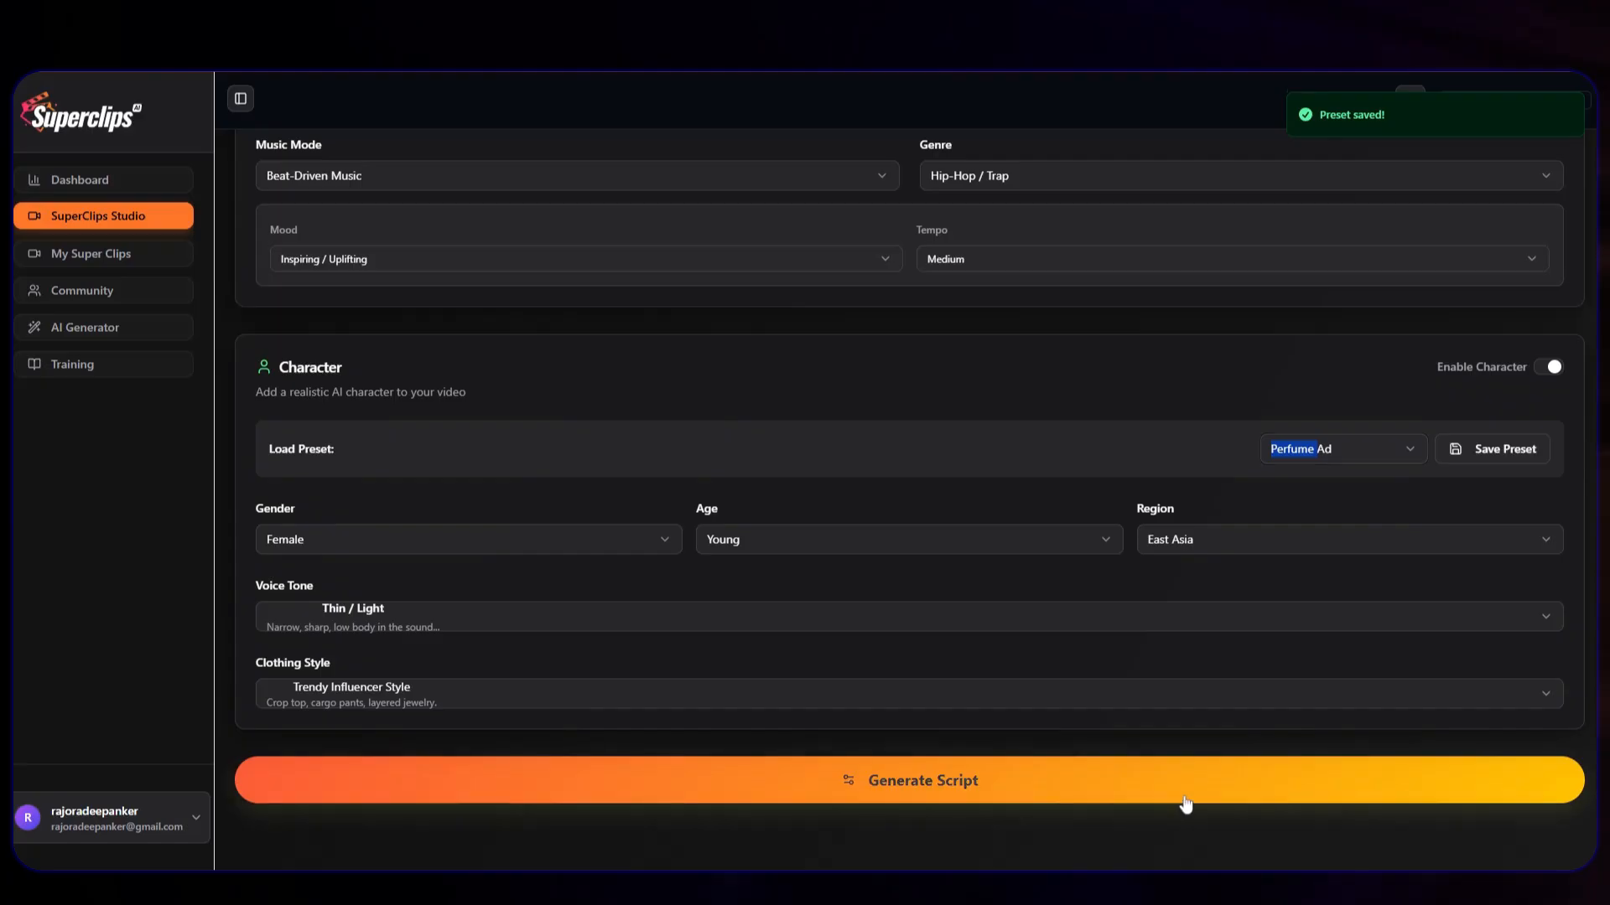
Generate the perfume ad's script and review its title and description
left_click(1185, 803)
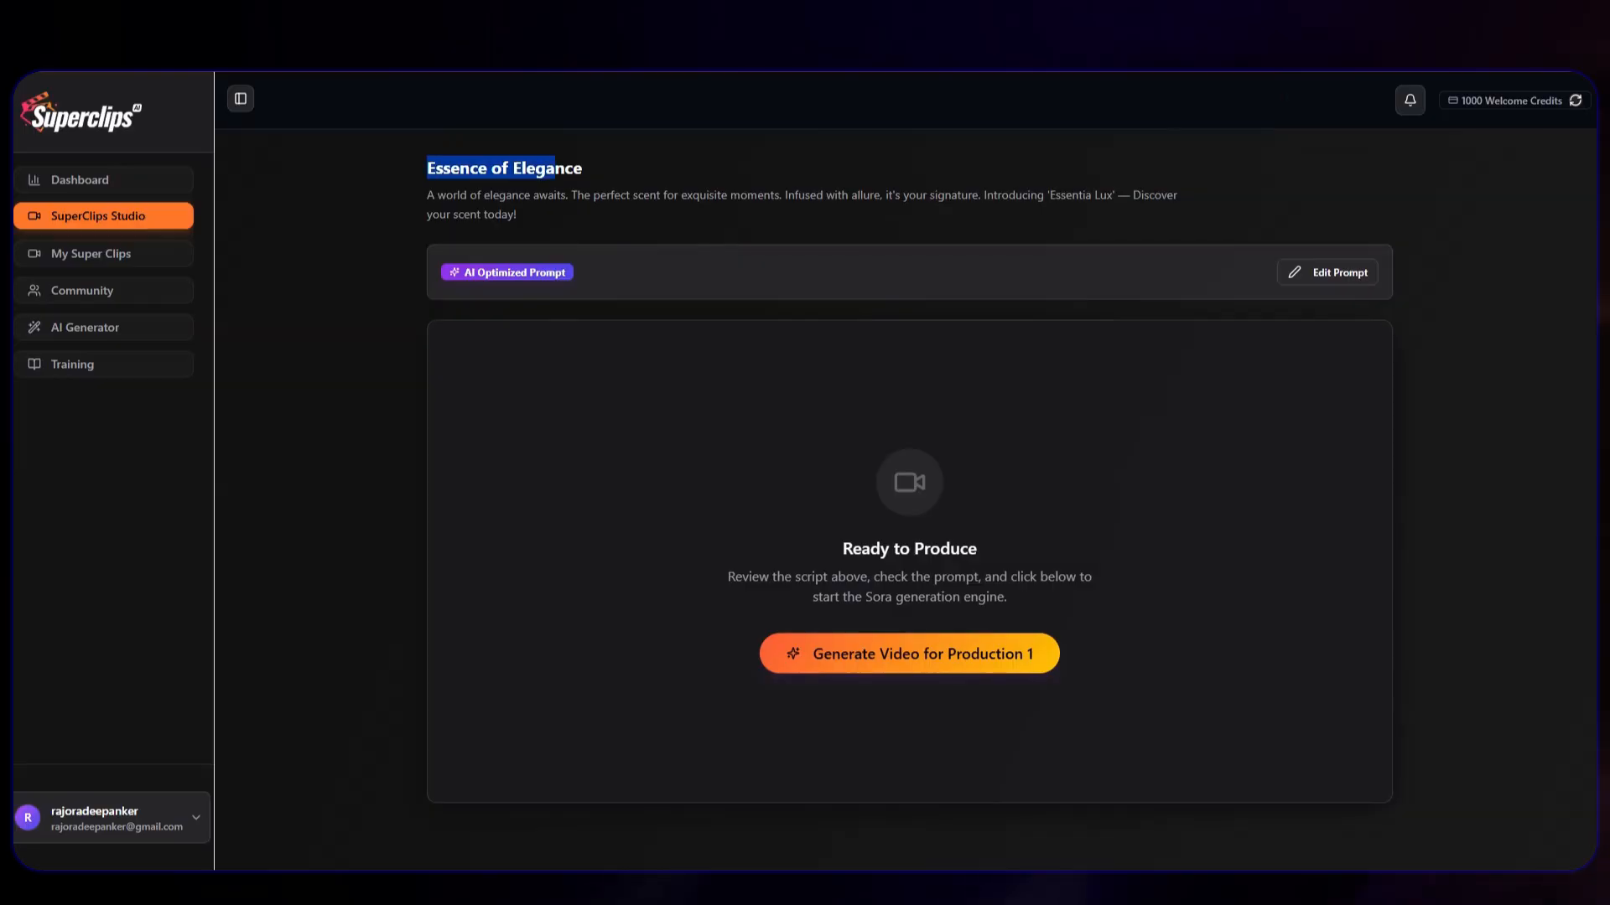
left_click_drag(424, 194, 545, 221)
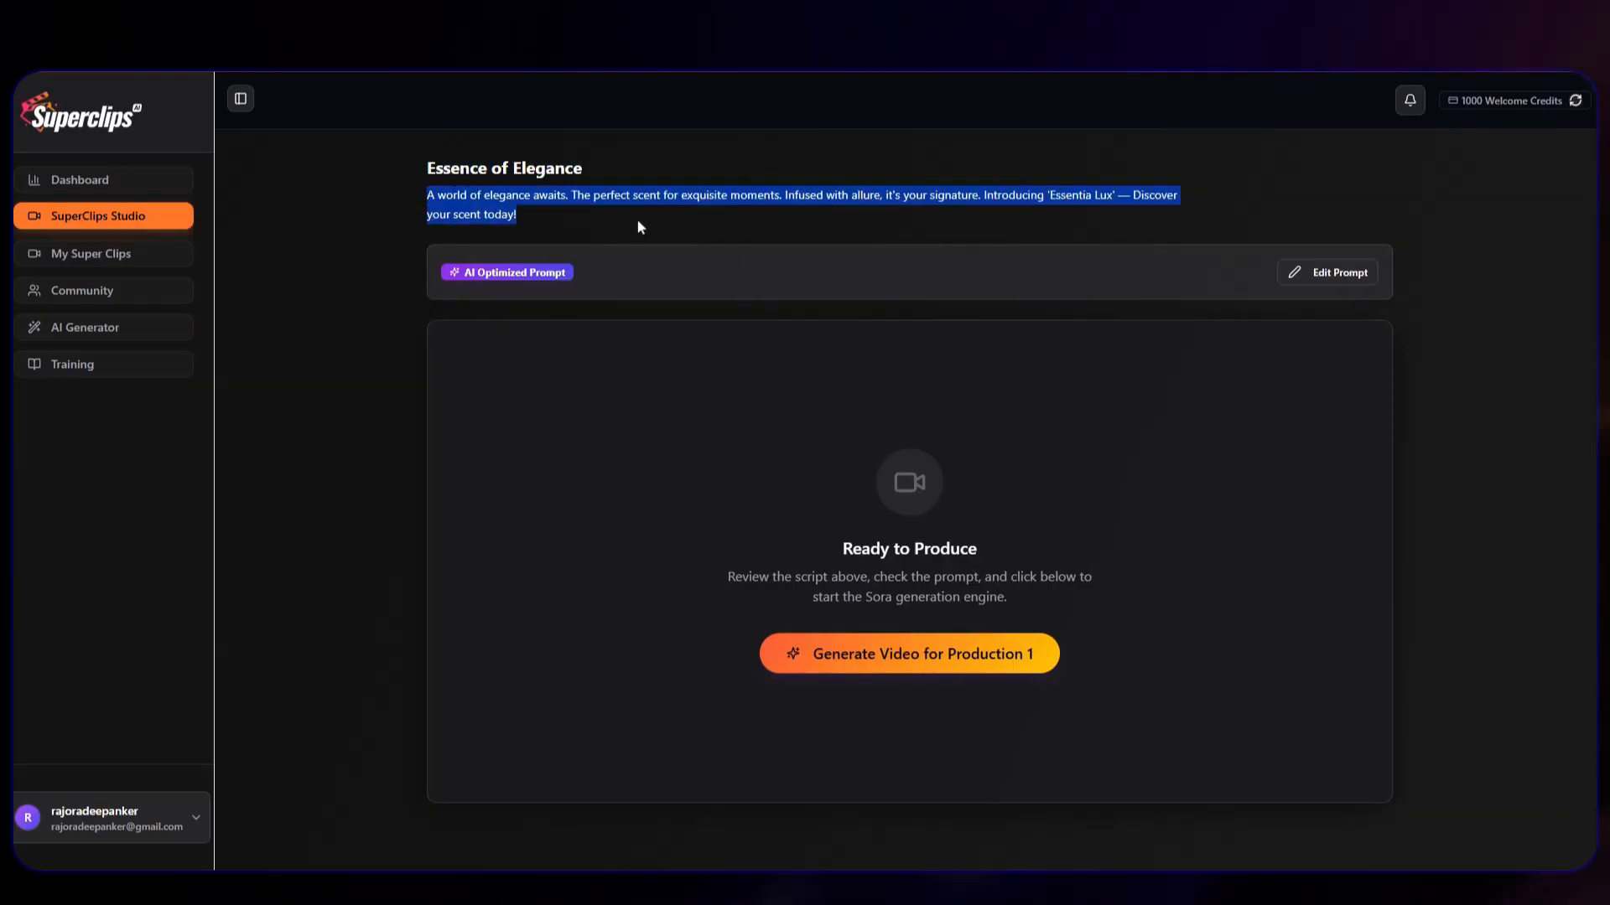
Rename the product to "SuperClips Perfume" in the narration and text of the prompt's 00:11–00:13 scene, and generate the video for Production 1
left_click(1317, 281)
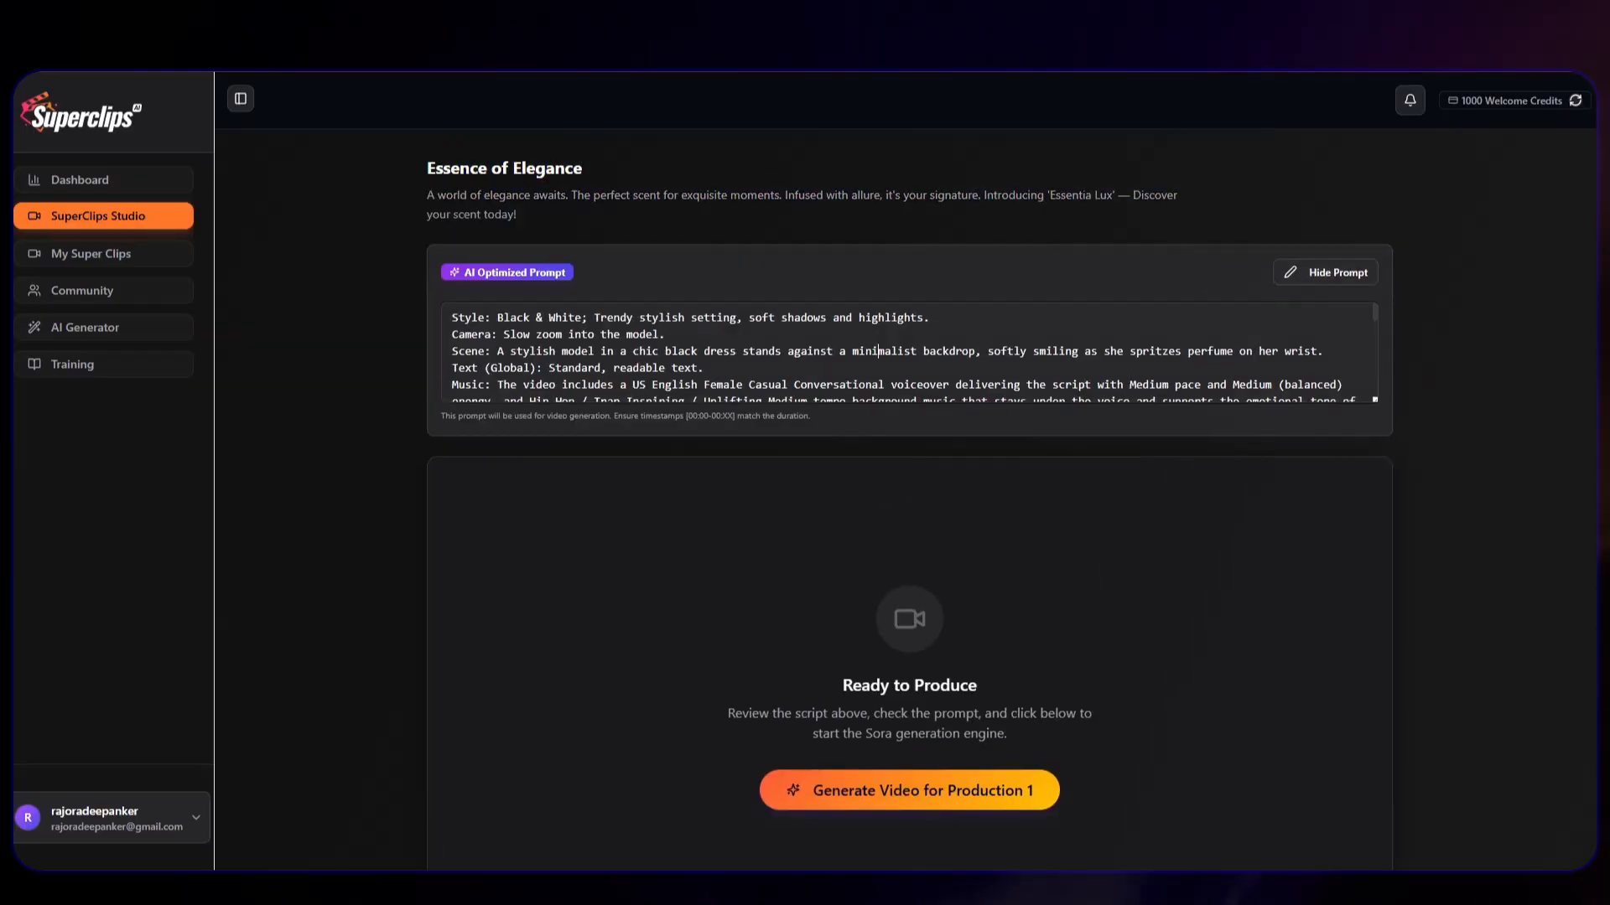
scroll(879, 350, "down", 5)
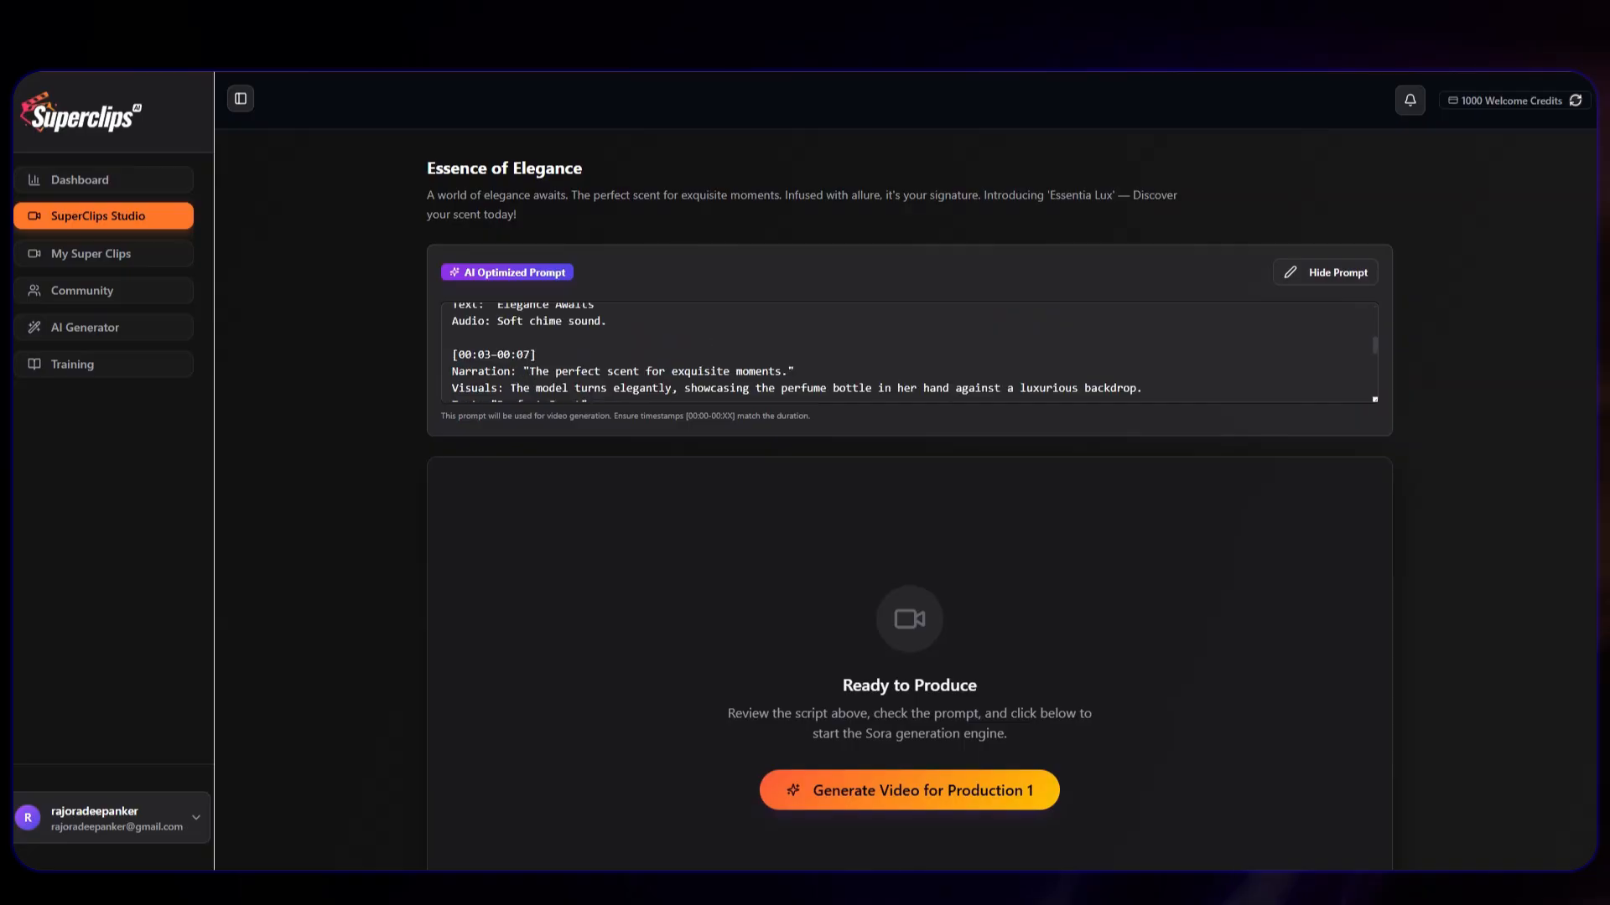
scroll(878, 351, "down", 1)
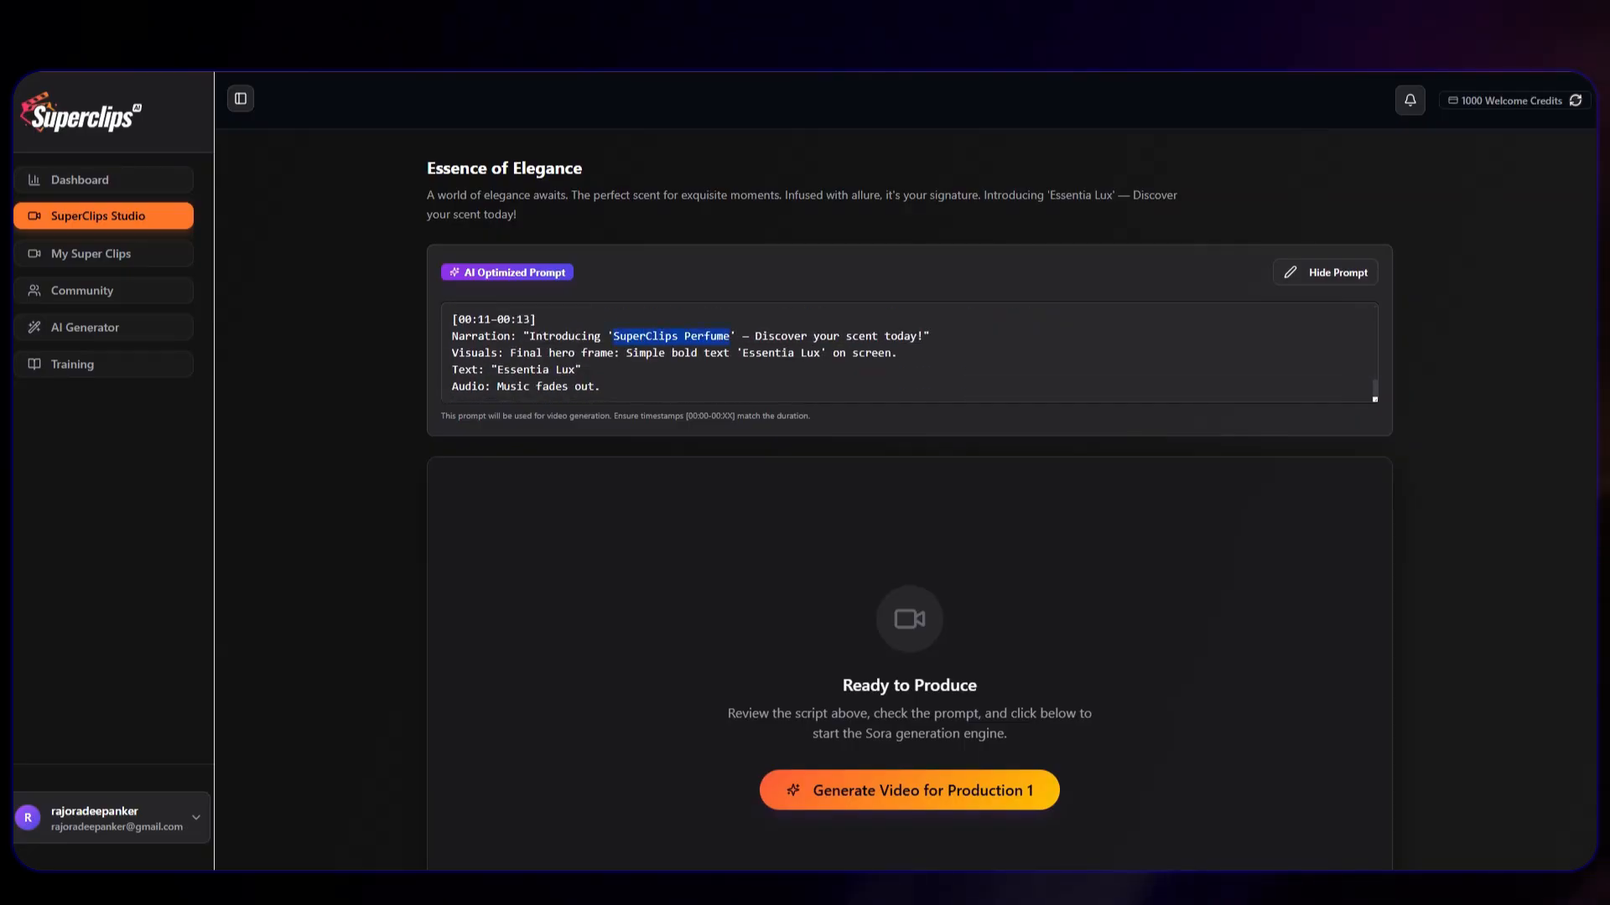
type("me")
scroll(830, 773, "down", 2)
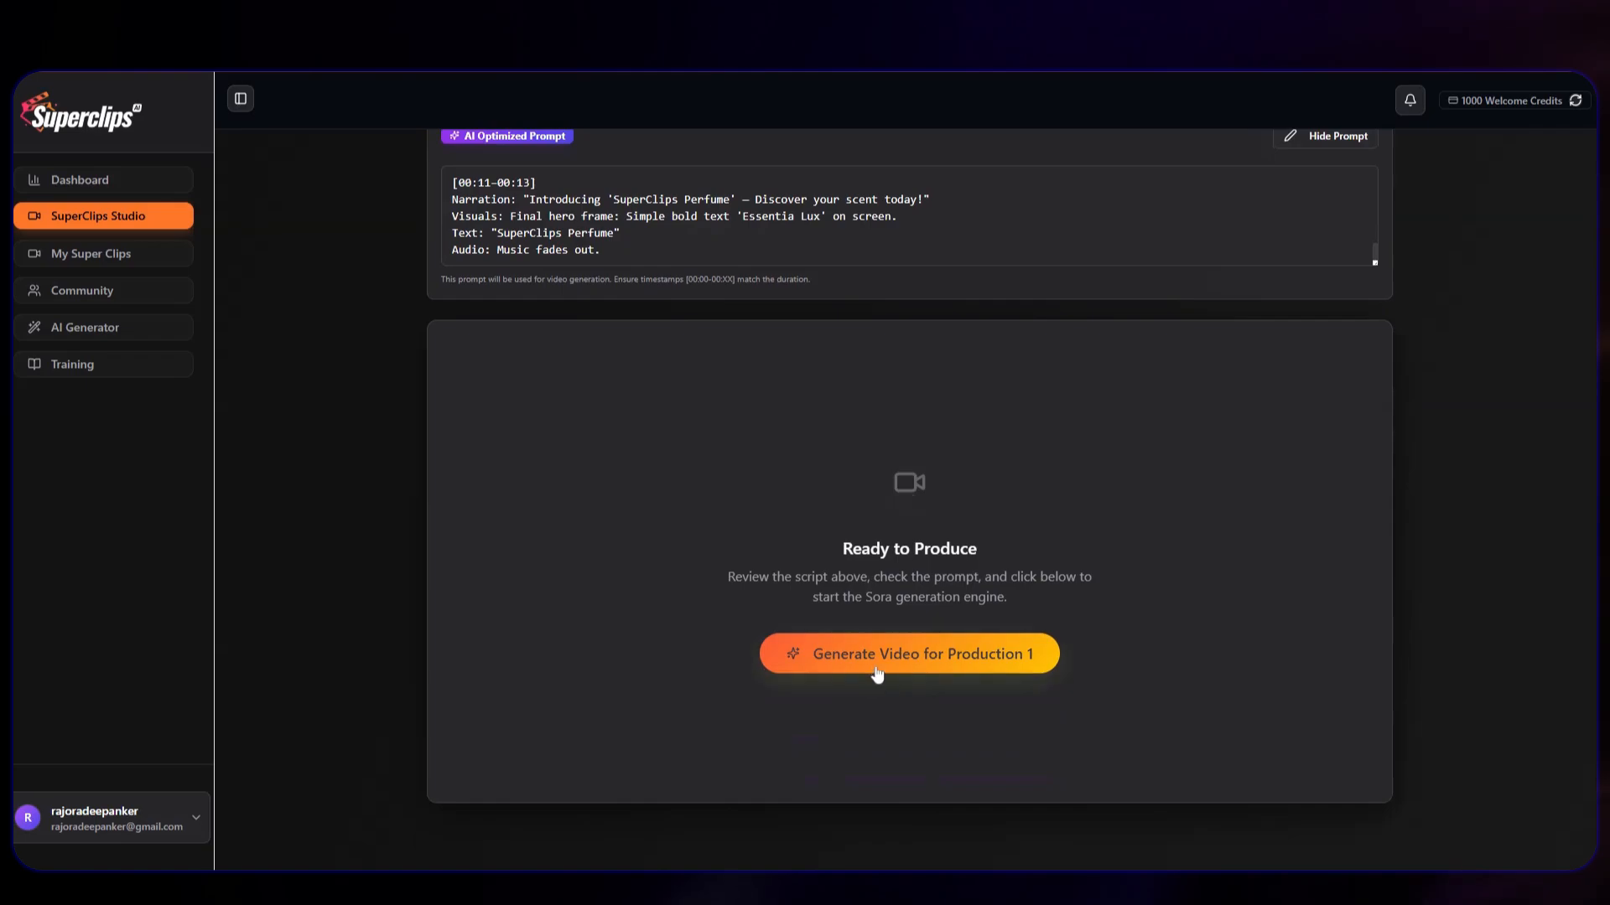
left_click(899, 676)
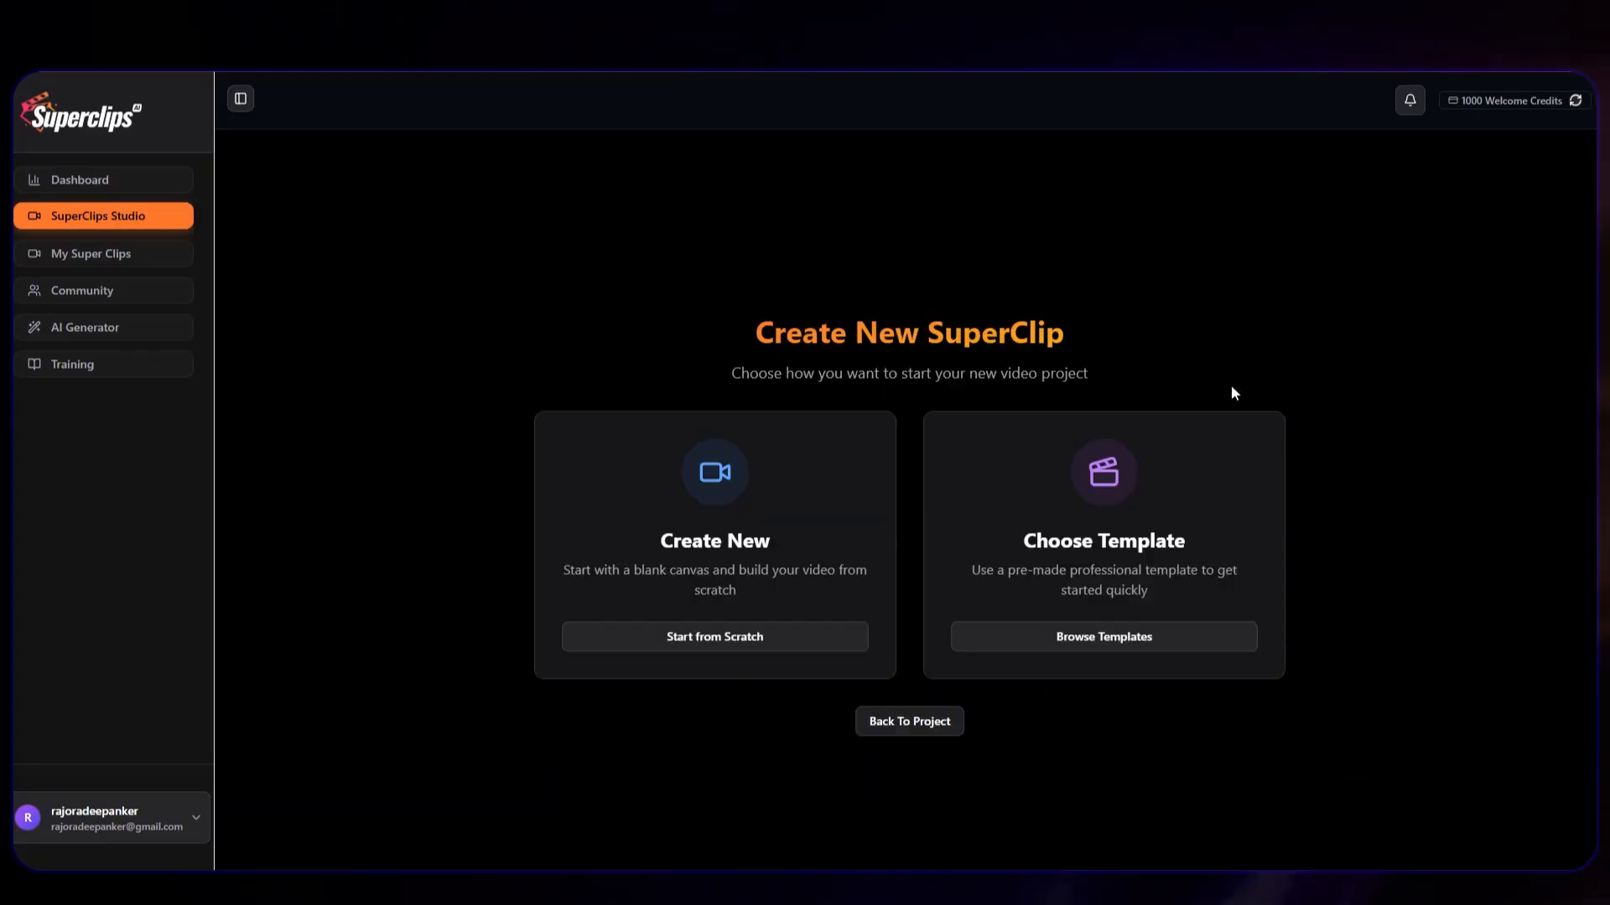
Browse the ready-made templates and start a new SuperClip from the Gym & Fitness template
left_click(1117, 655)
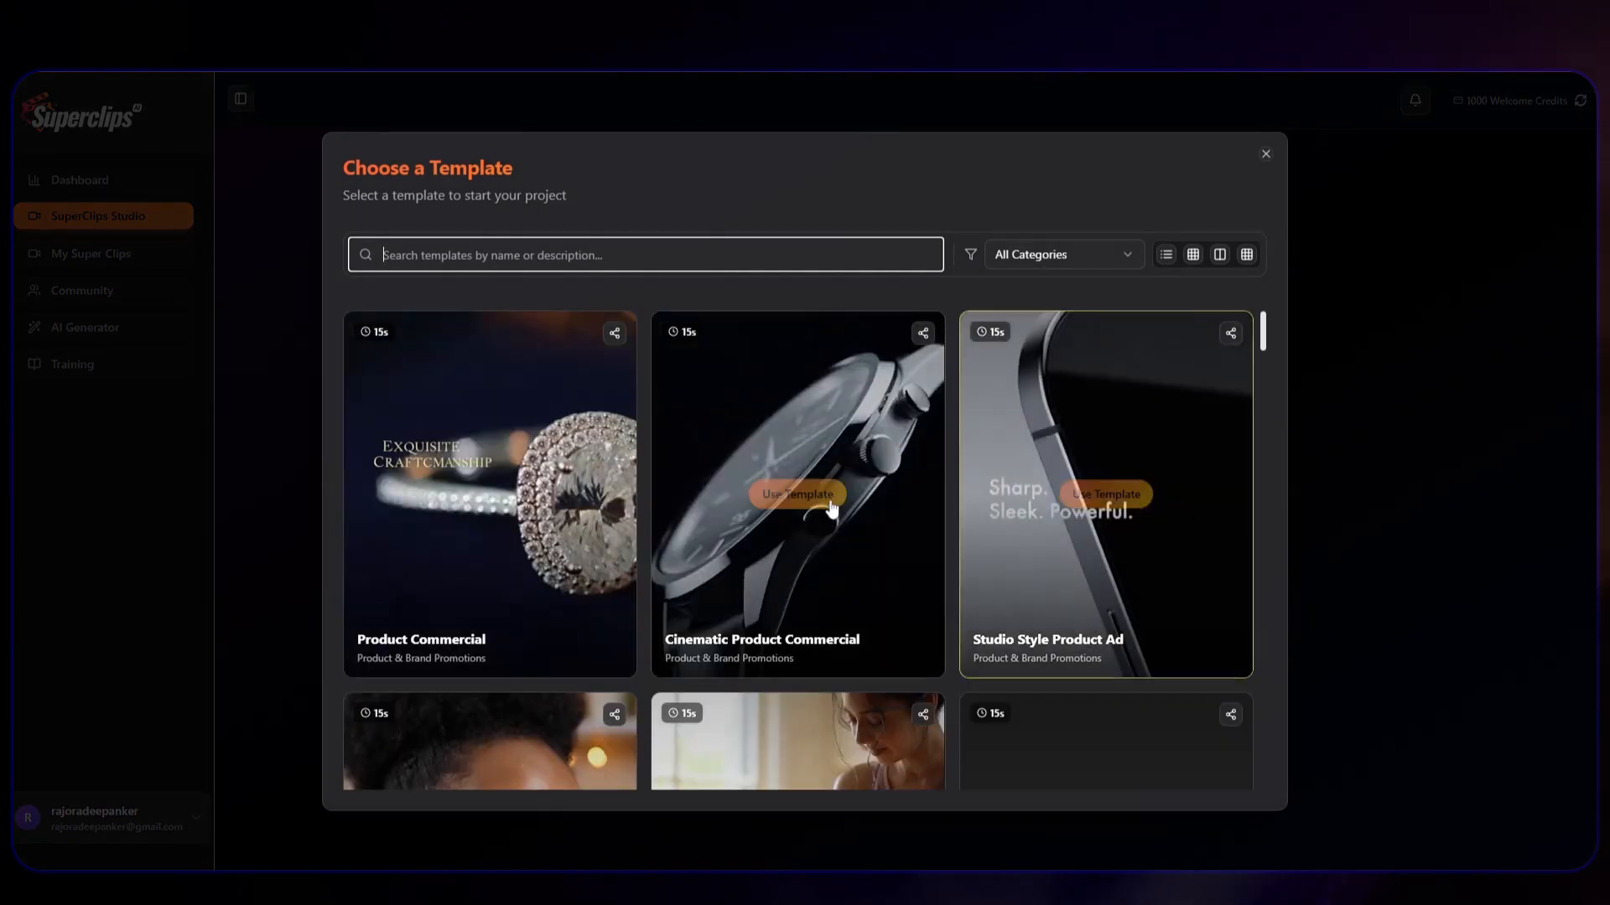
scroll(831, 515, "down", 10)
scroll(830, 524, "down", 4)
scroll(746, 587, "down", 9)
scroll(739, 560, "down", 3)
scroll(742, 570, "up", 3)
scroll(654, 576, "down", 6)
scroll(575, 577, "down", 3)
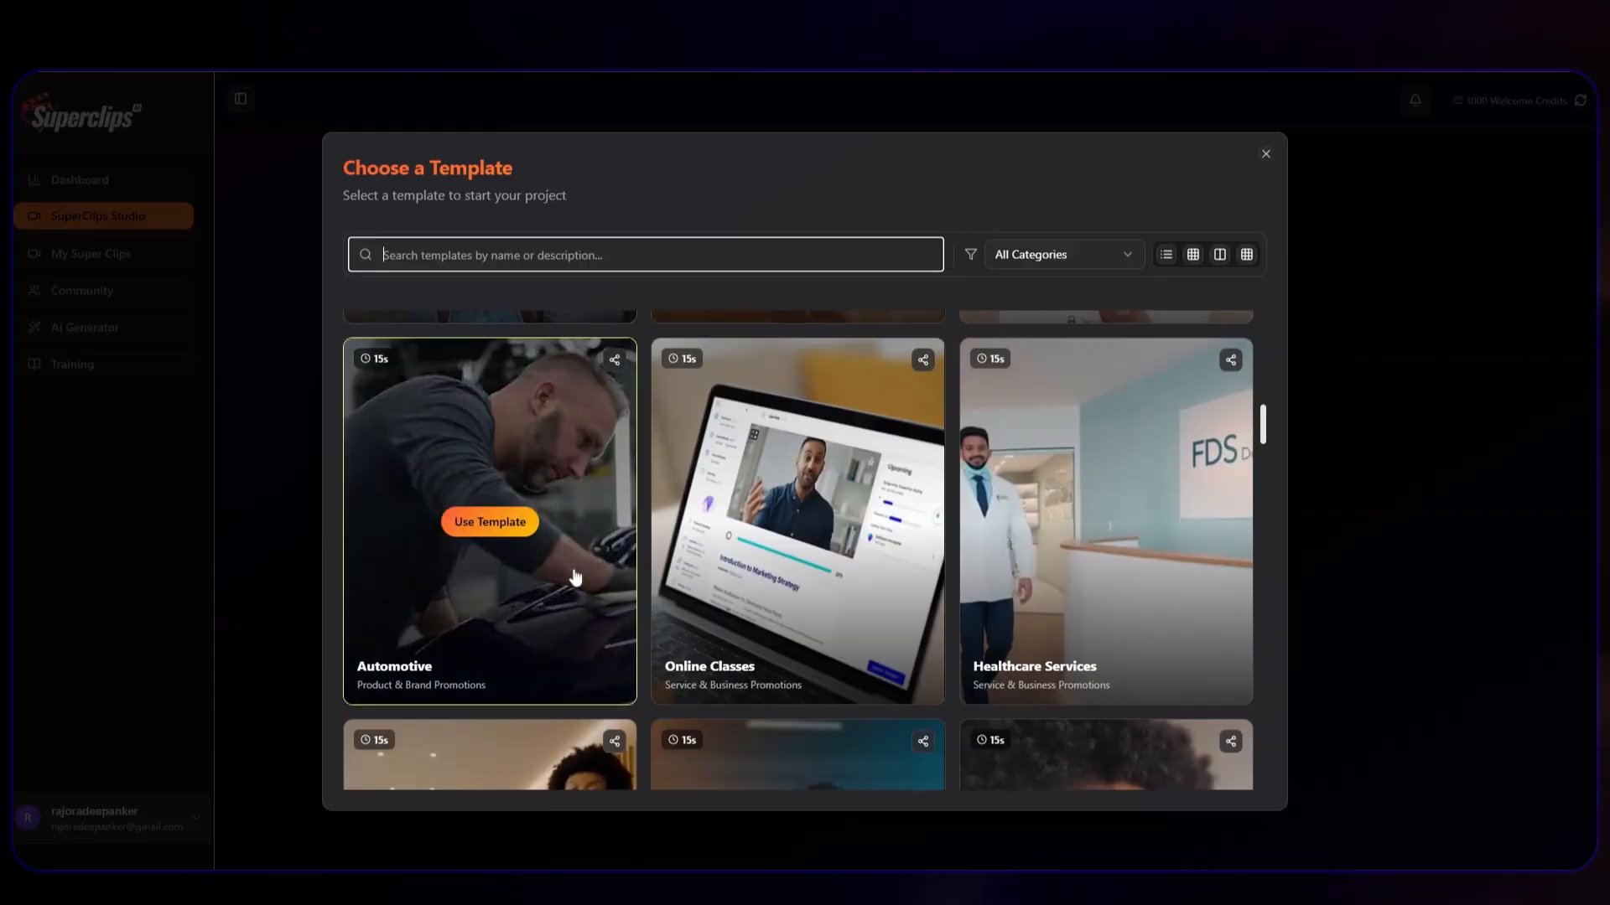
scroll(576, 577, "down", 4)
scroll(576, 577, "down", 3)
scroll(575, 568, "up", 3)
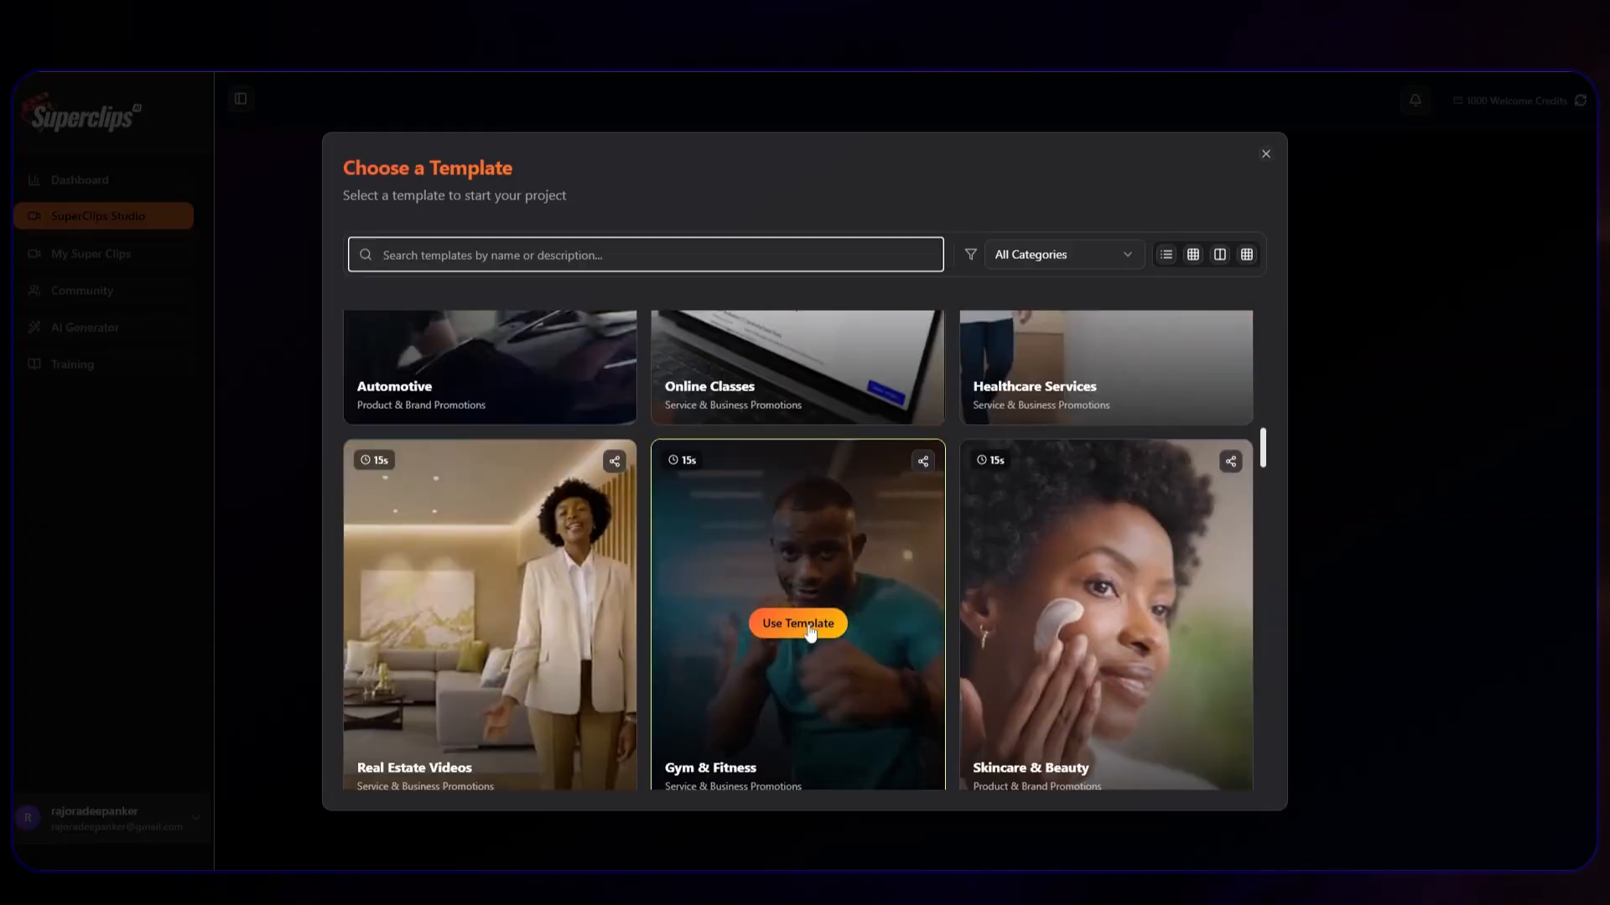
left_click(803, 623)
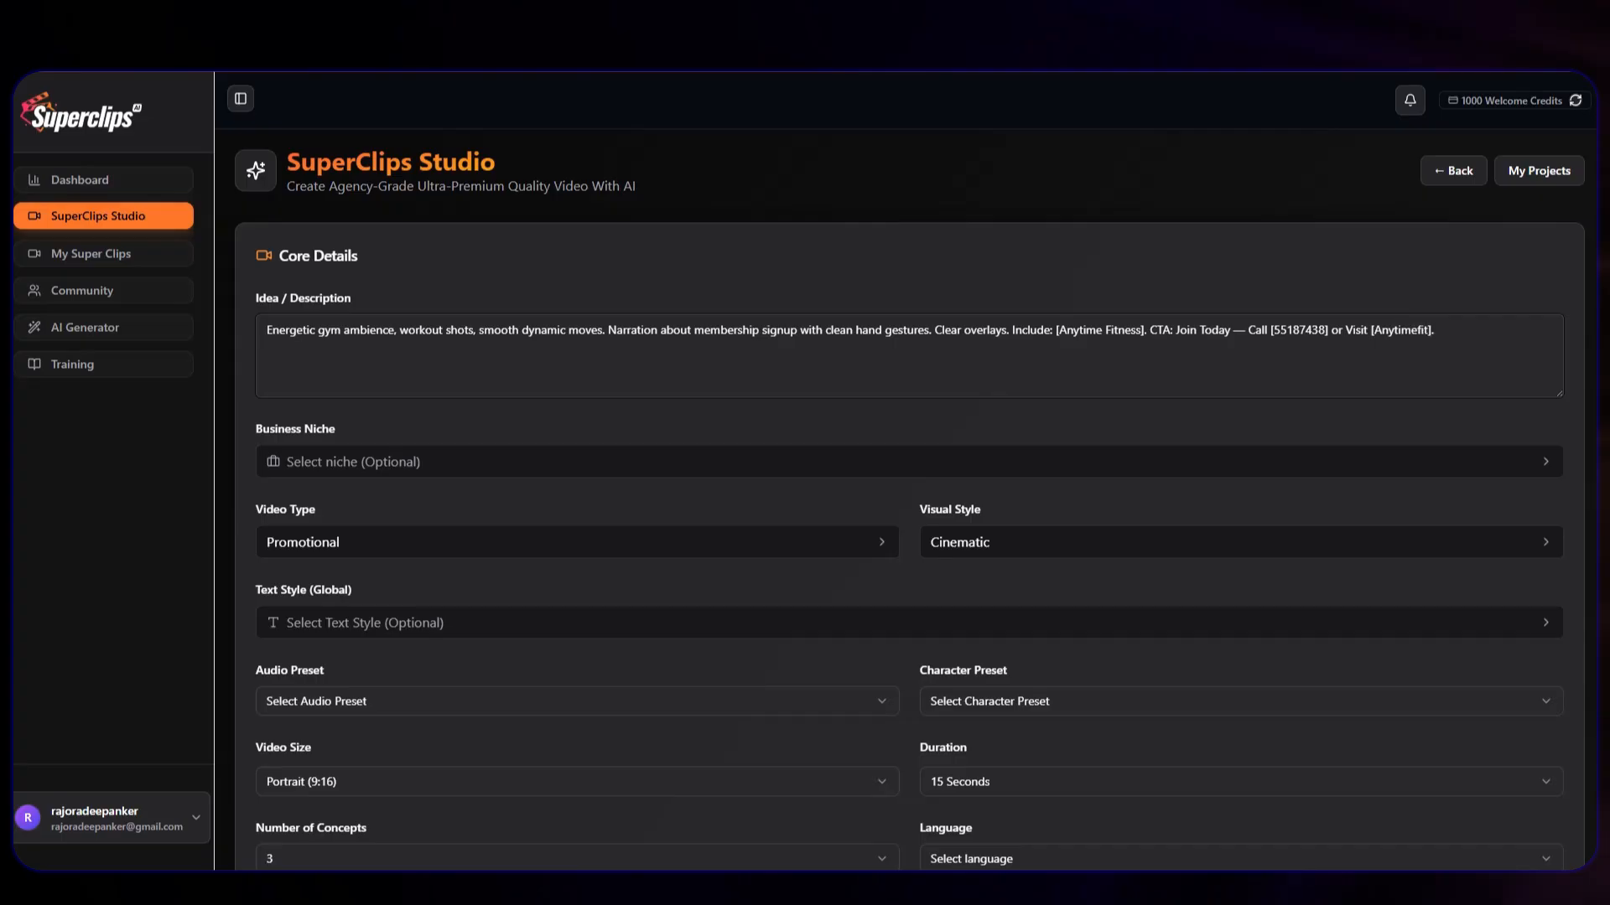
Generate the script from the gym template's prefilled details and generate the video for Production 1
scroll(1084, 588, "down", 6)
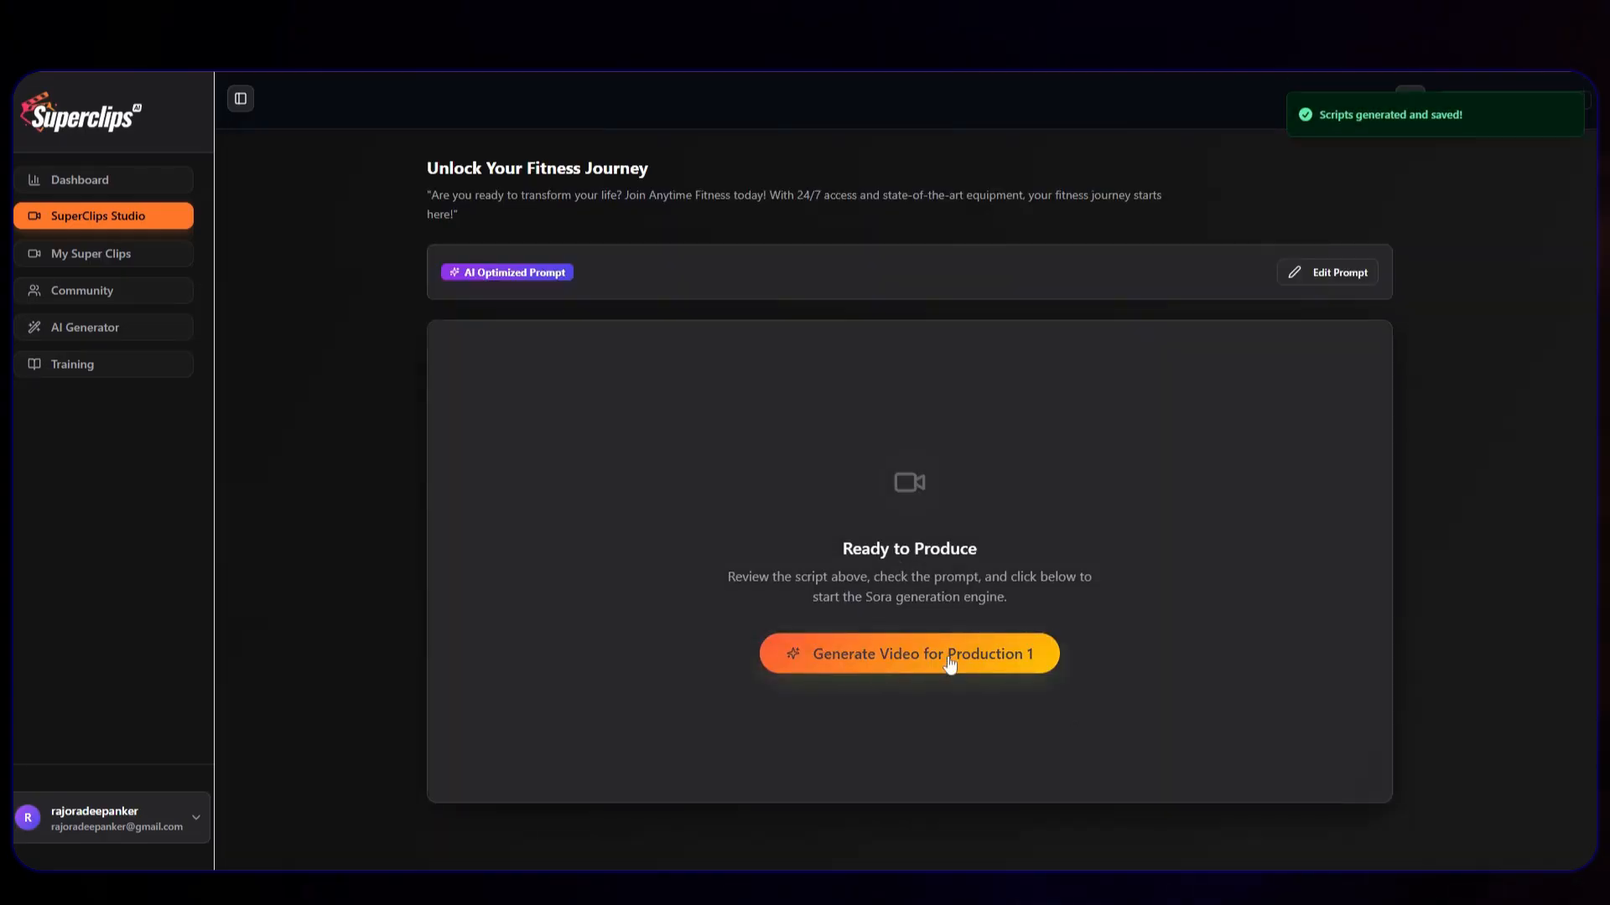
left_click(949, 657)
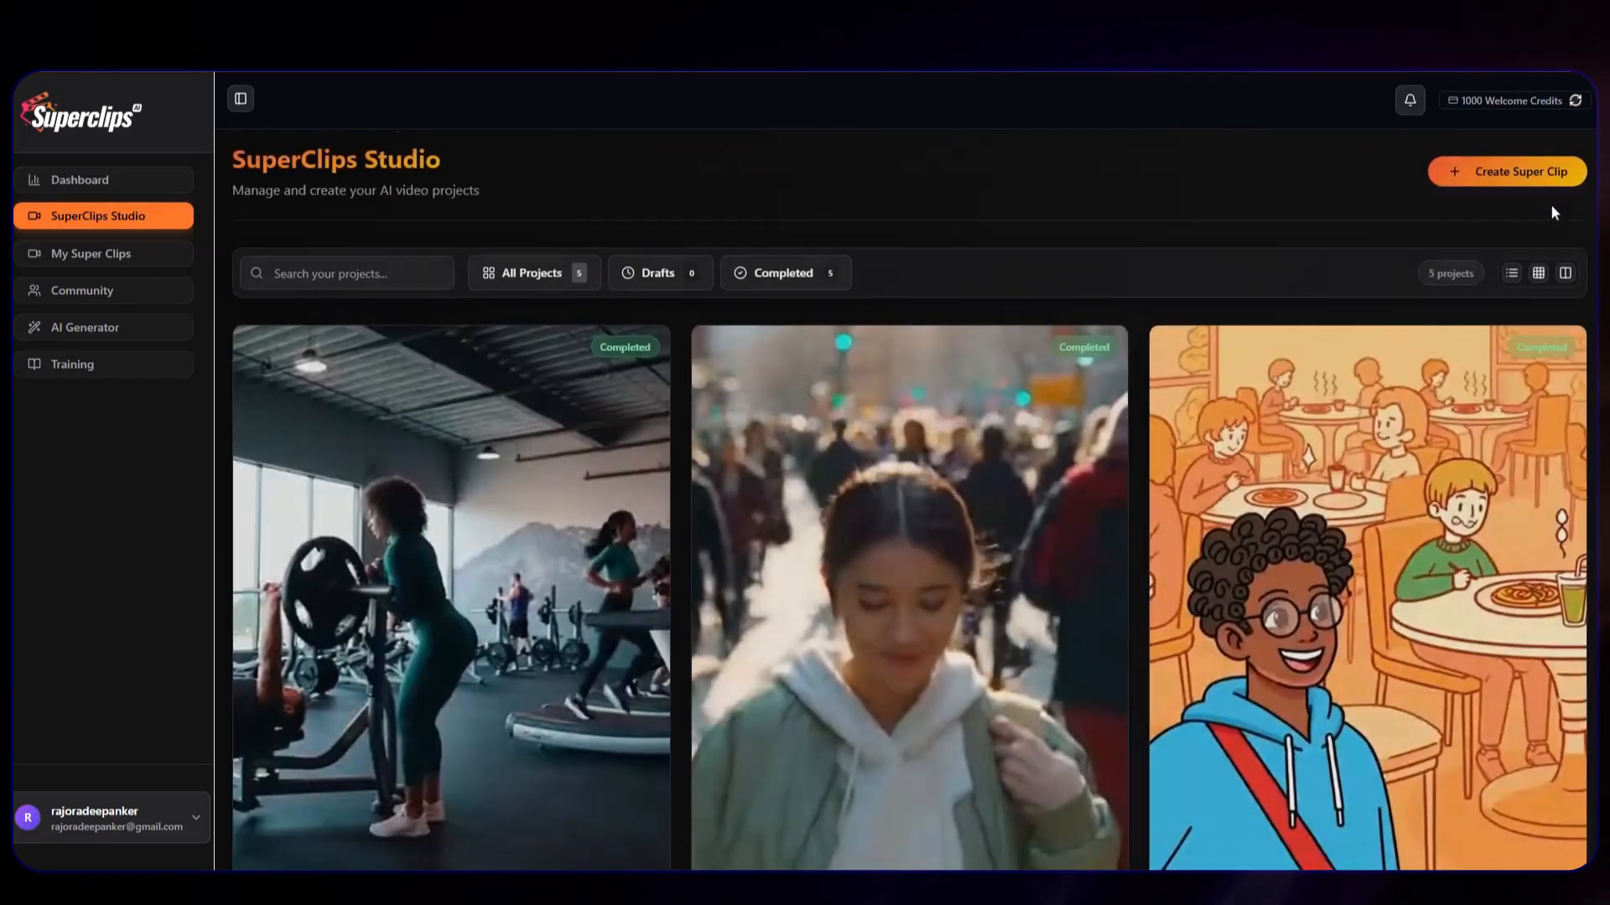
Start another Super Clip, look through the template library, and return to the Dashboard without choosing a template
left_click(1510, 170)
left_click(1103, 637)
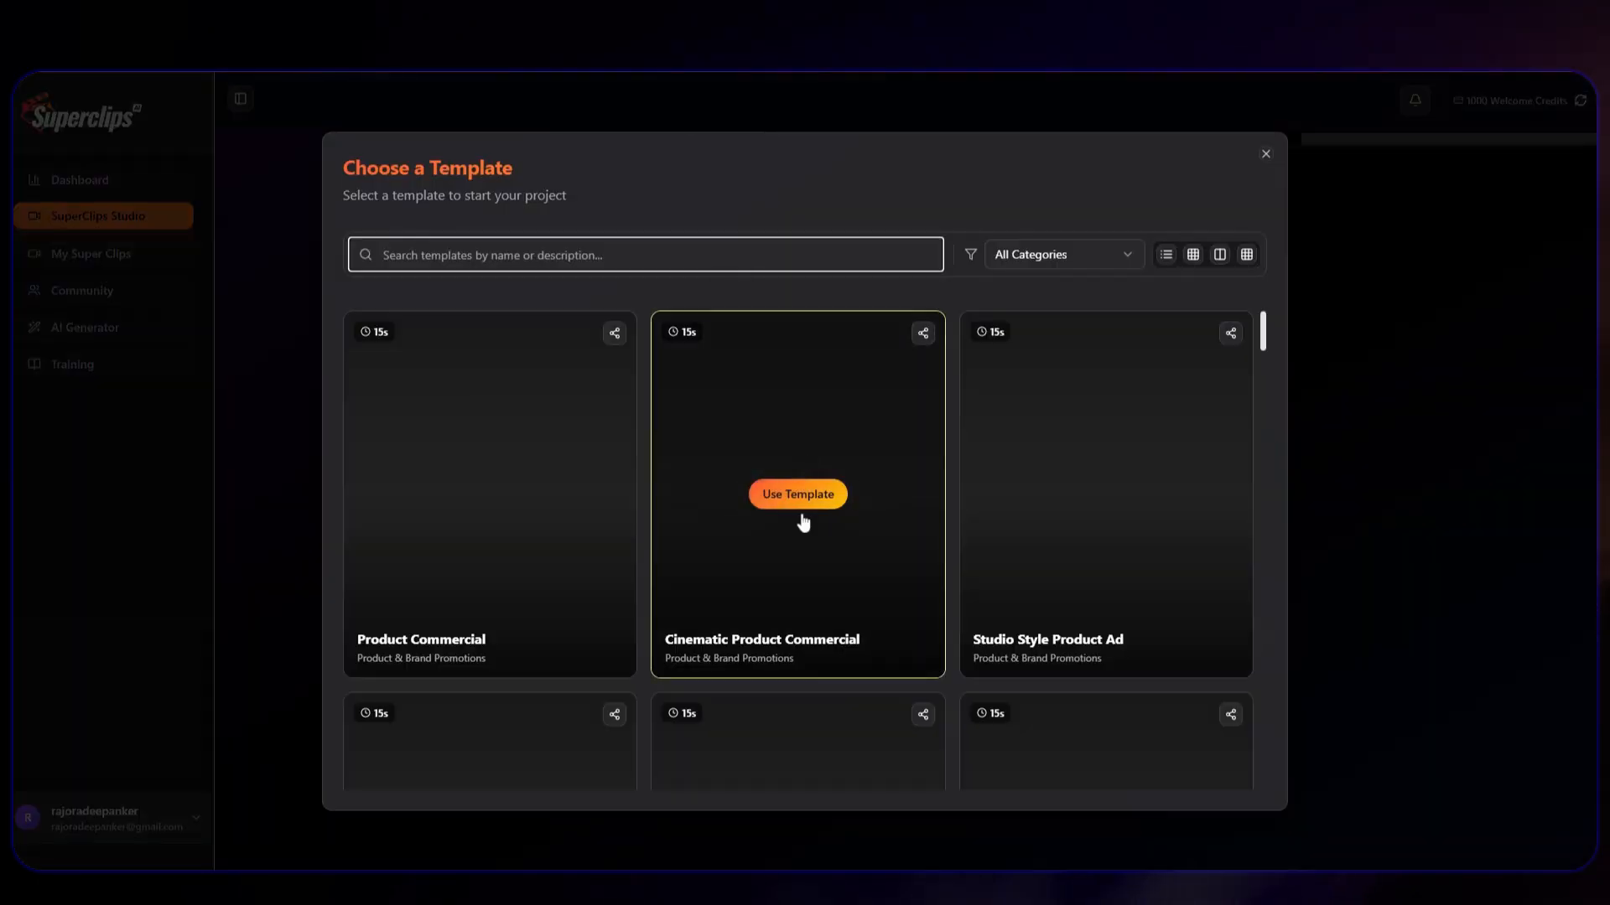
scroll(592, 539, "down", 15)
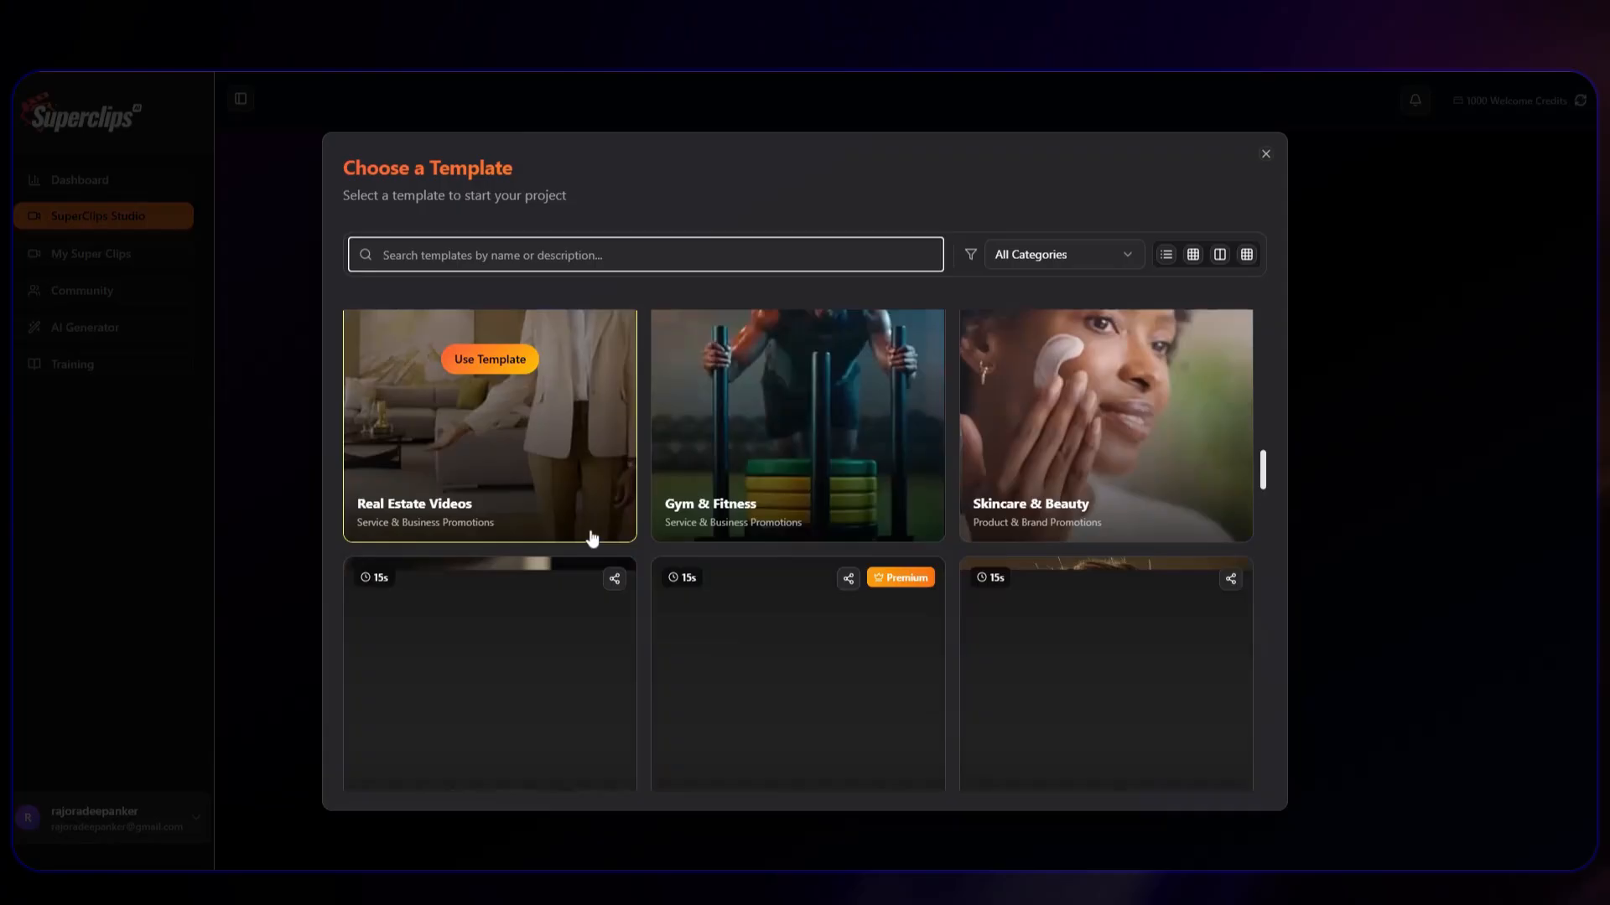
scroll(592, 539, "down", 20)
scroll(597, 539, "up", 20)
left_click(273, 280)
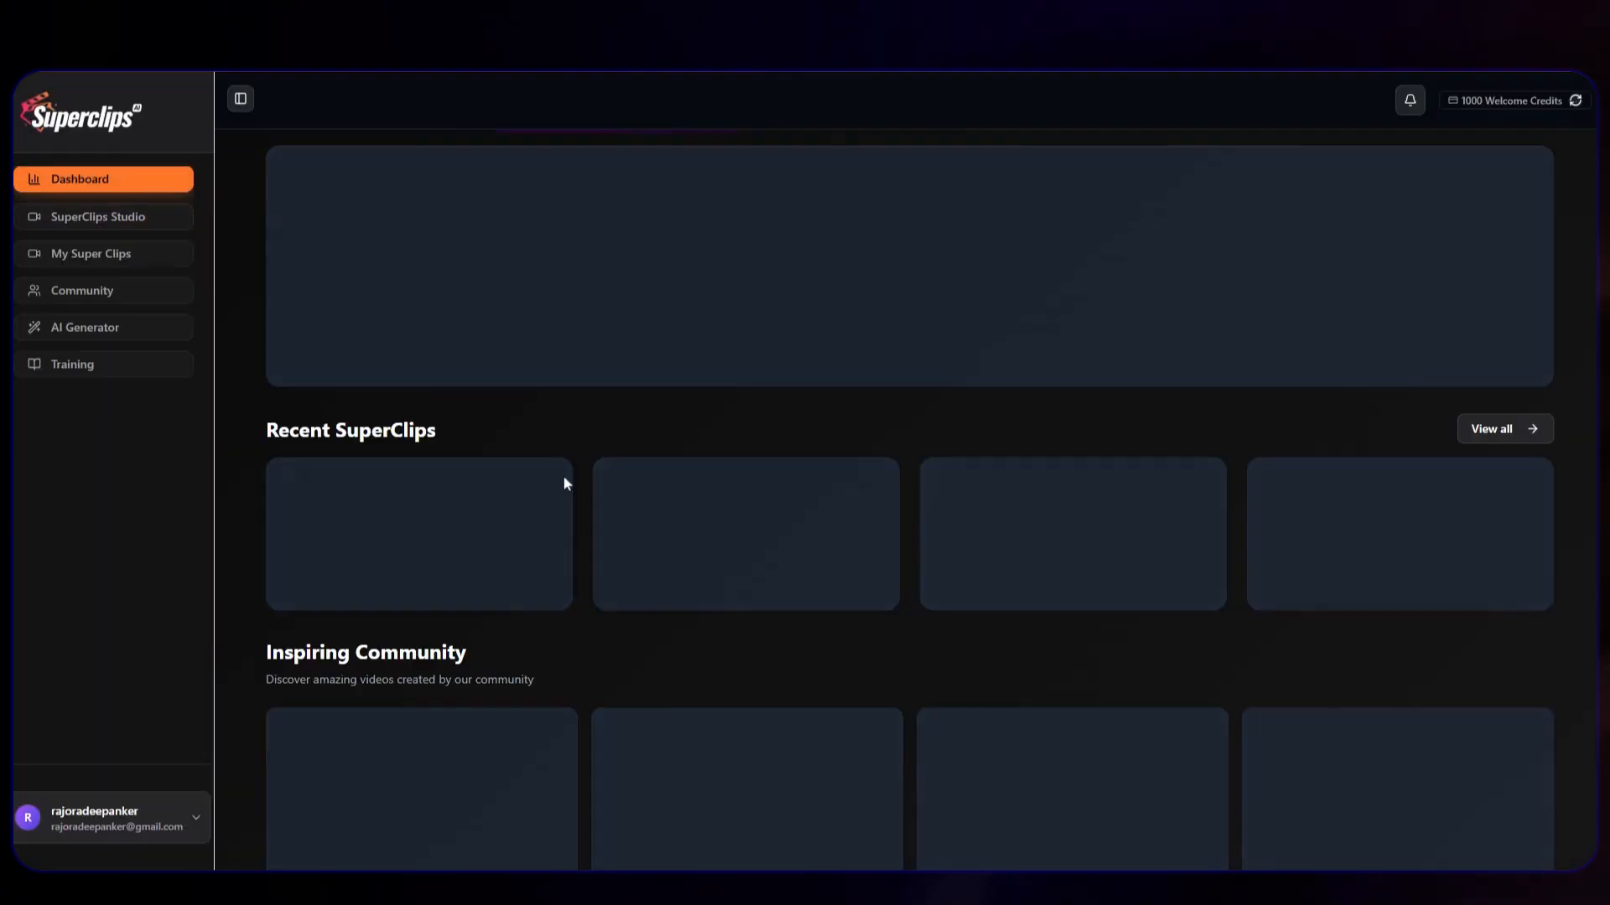